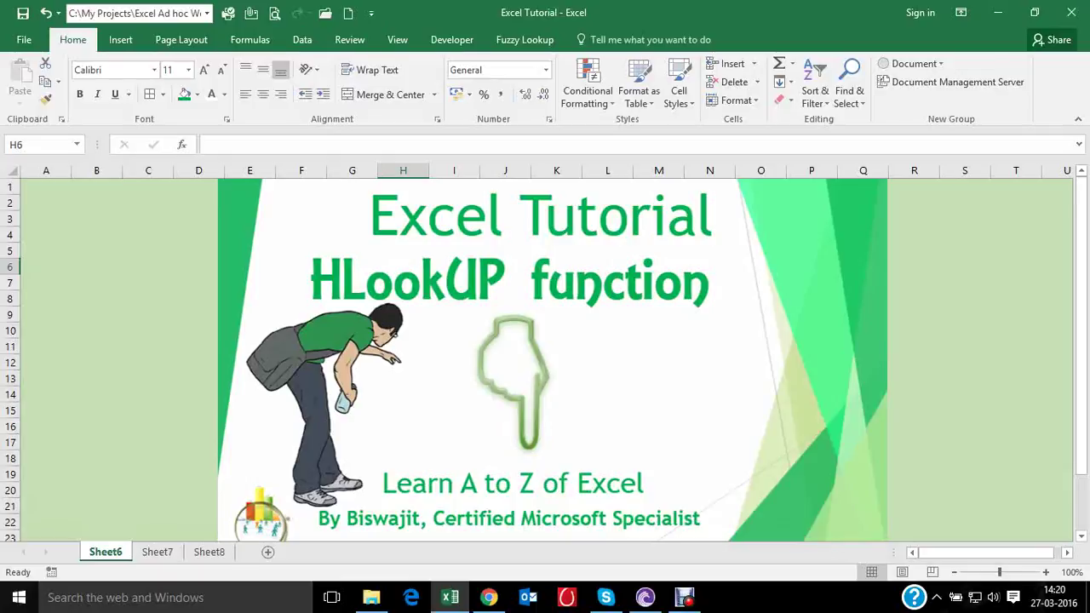
# - Examine the product ID, drug and quarterly rows of the source table on Sheet7
pyautogui.click(157, 552)
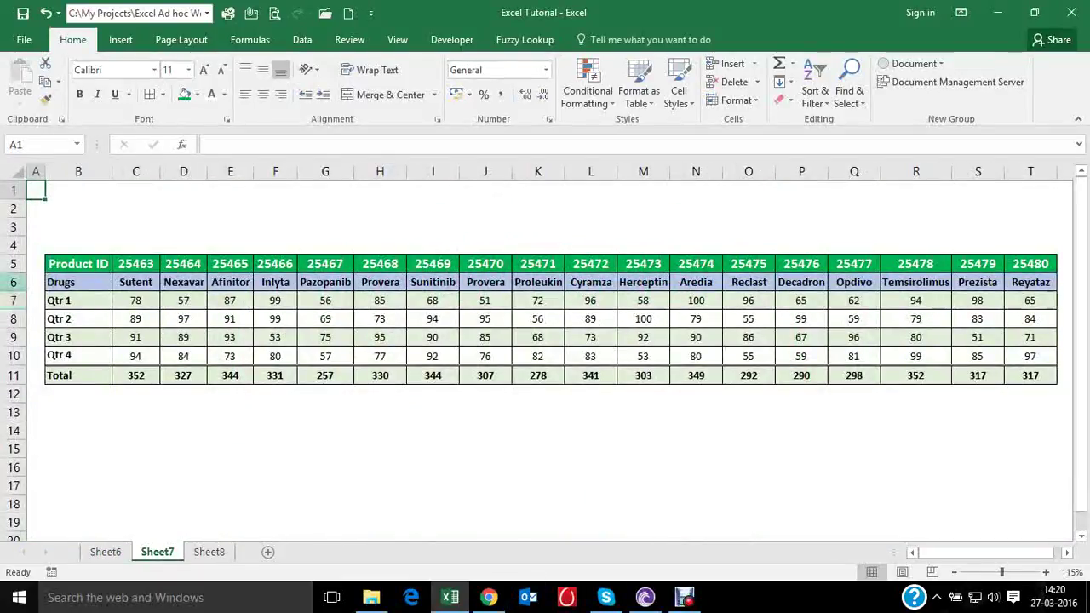
pyautogui.click(17, 263)
pyautogui.click(17, 282)
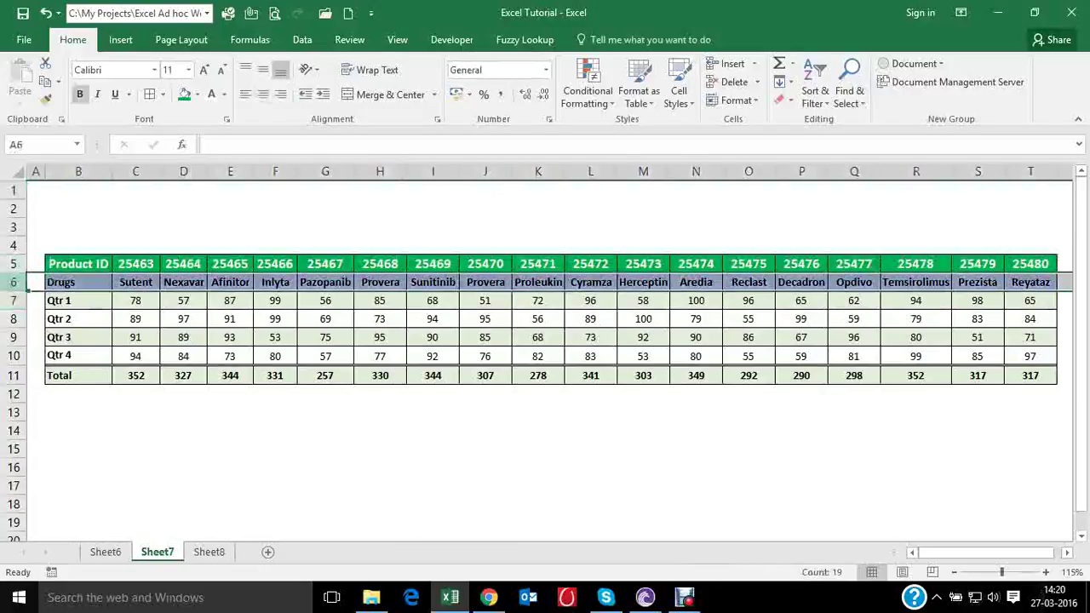
pyautogui.click(19, 301)
pyautogui.click(18, 319)
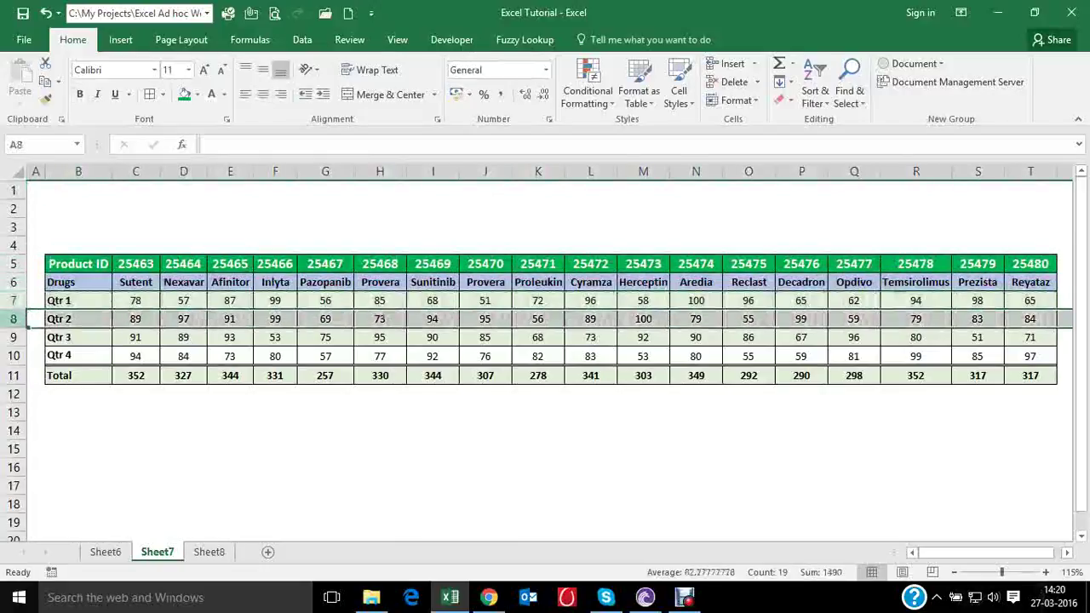
pyautogui.click(22, 339)
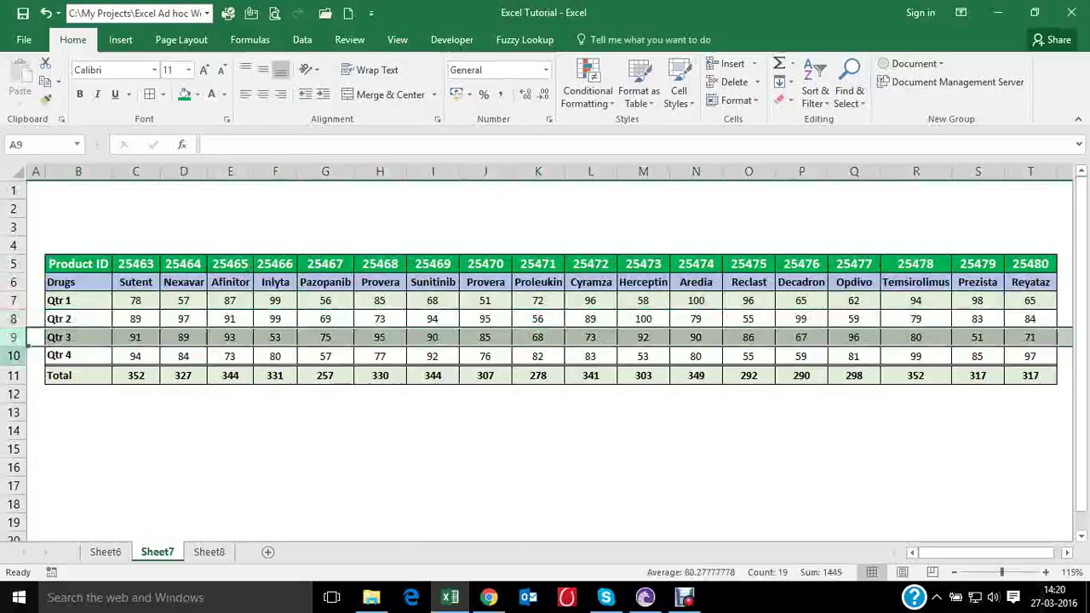
pyautogui.click(17, 356)
pyautogui.click(35, 393)
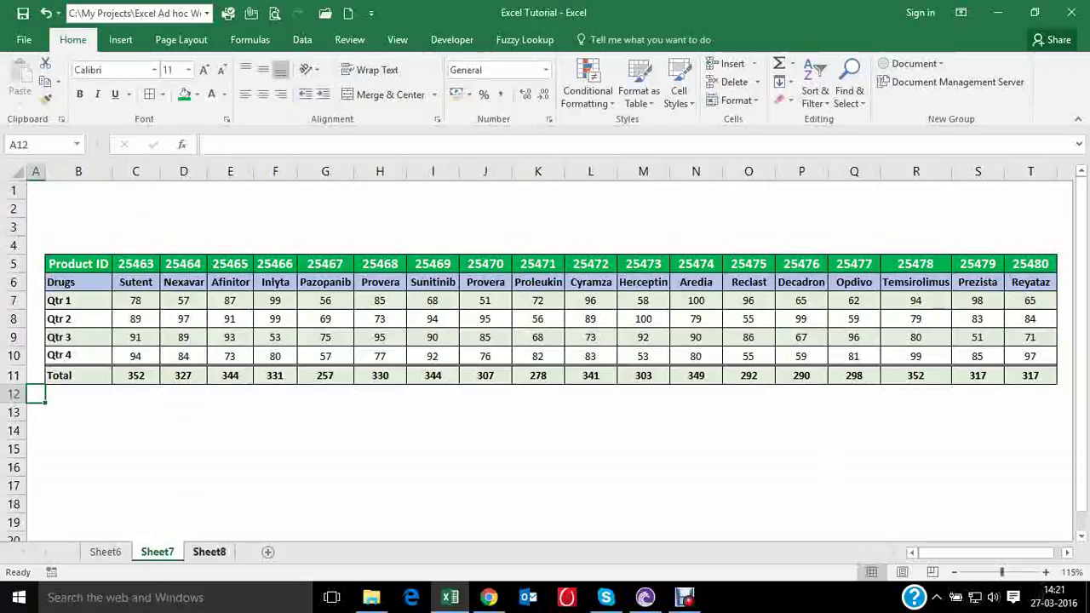
# - Examine the Product ID column and the empty Qtr 1 to Qtr 4 columns of the table on Sheet8
pyautogui.click(209, 551)
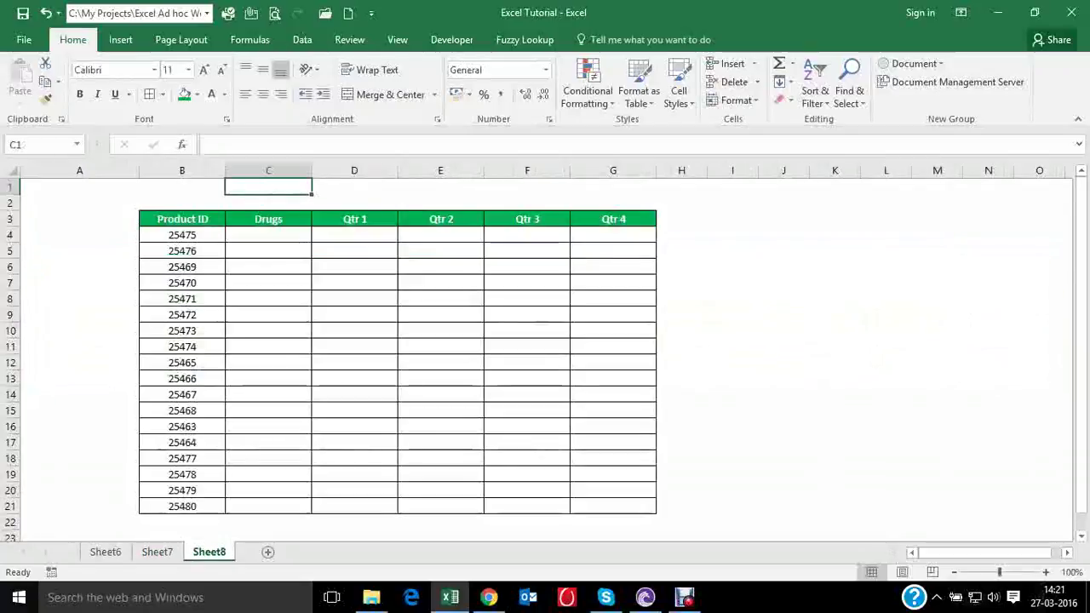
pyautogui.click(181, 171)
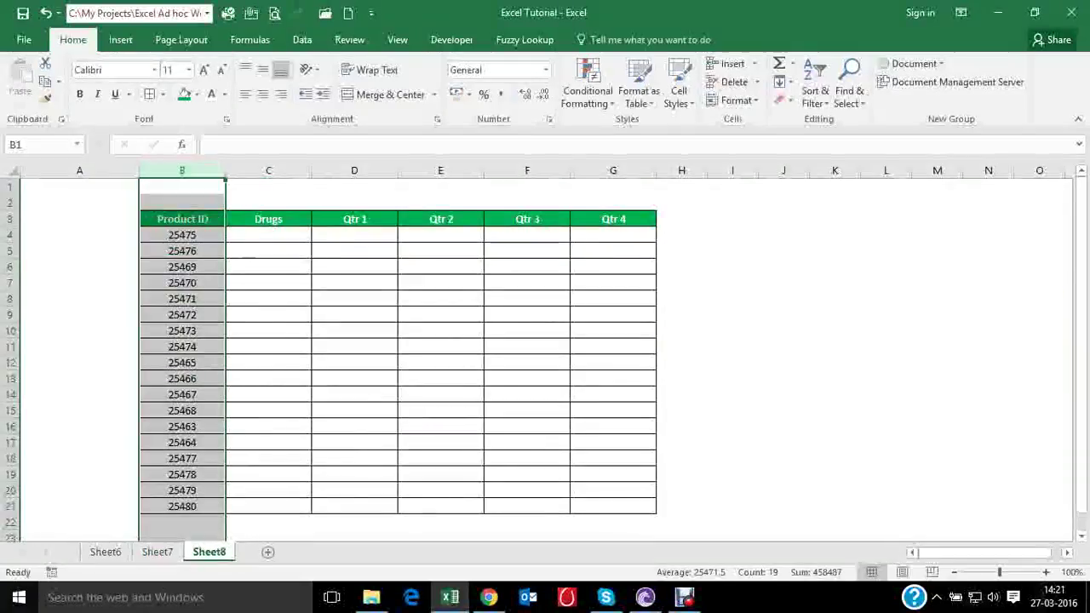
pyautogui.click(354, 170)
pyautogui.click(440, 170)
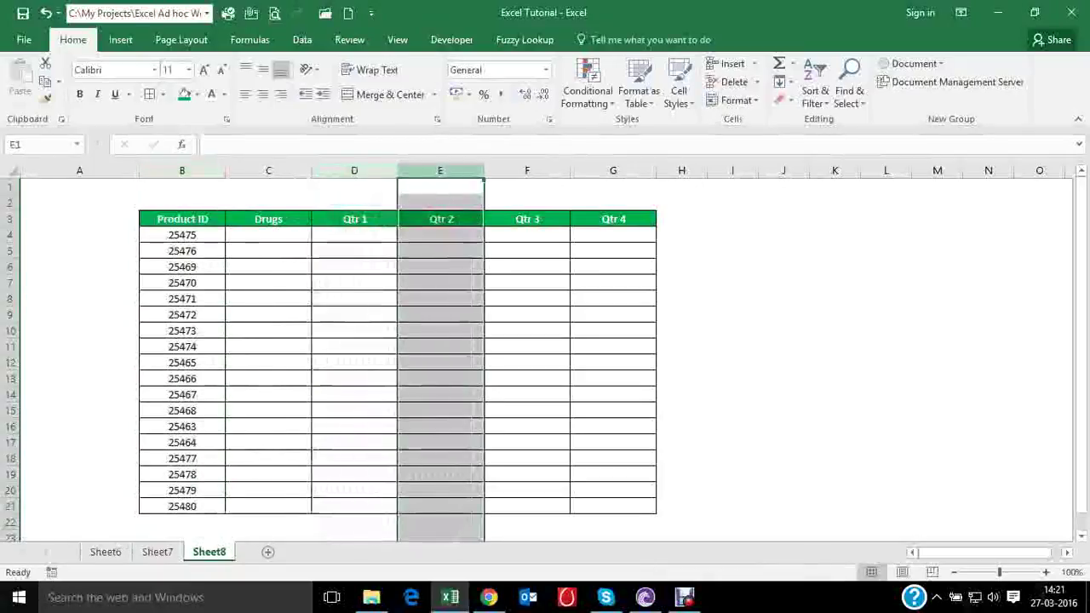
pyautogui.click(527, 171)
pyautogui.click(613, 171)
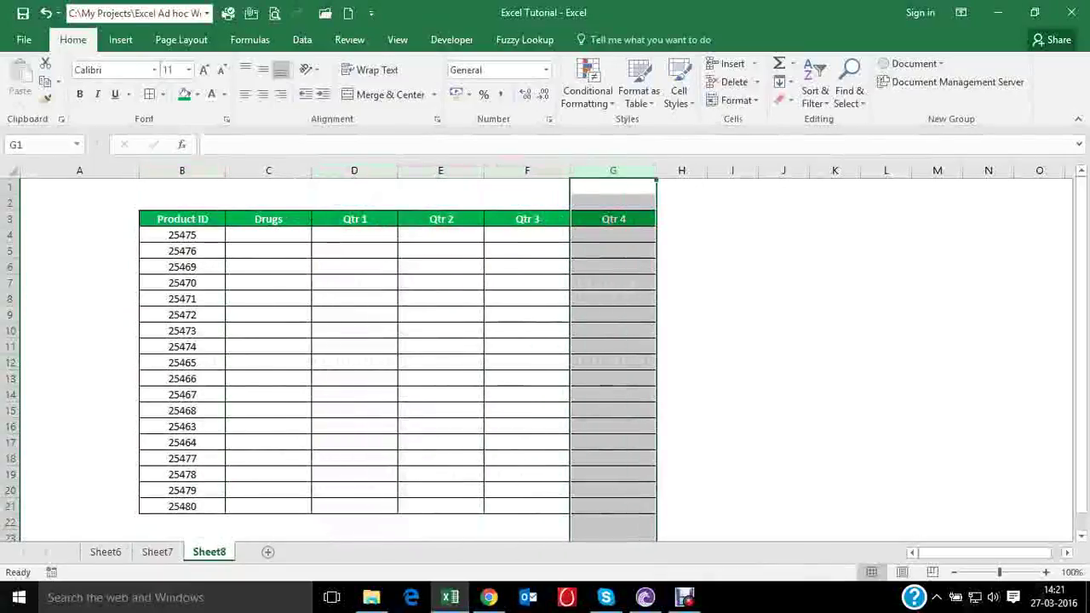
pyautogui.click(79, 203)
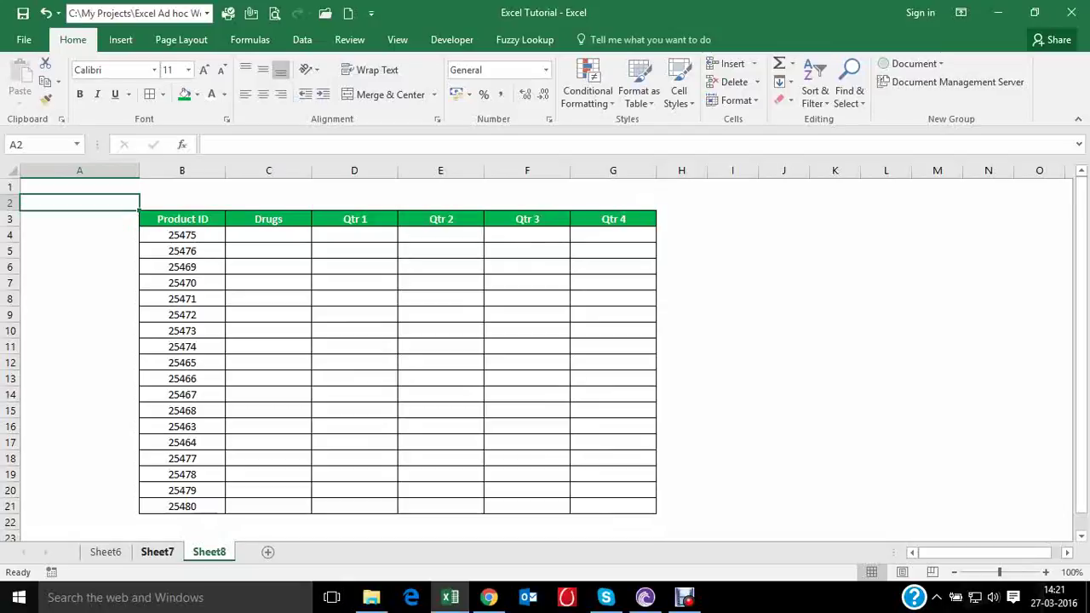
# - Change the font colour of column C on Sheet8 to black
pyautogui.click(158, 551)
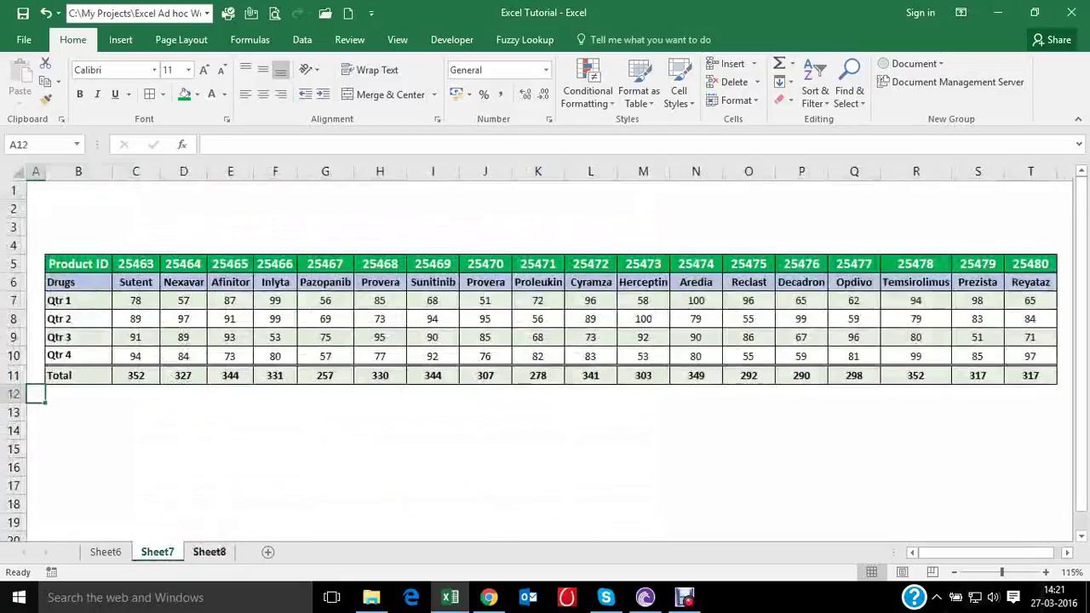
pyautogui.click(209, 552)
pyautogui.click(268, 171)
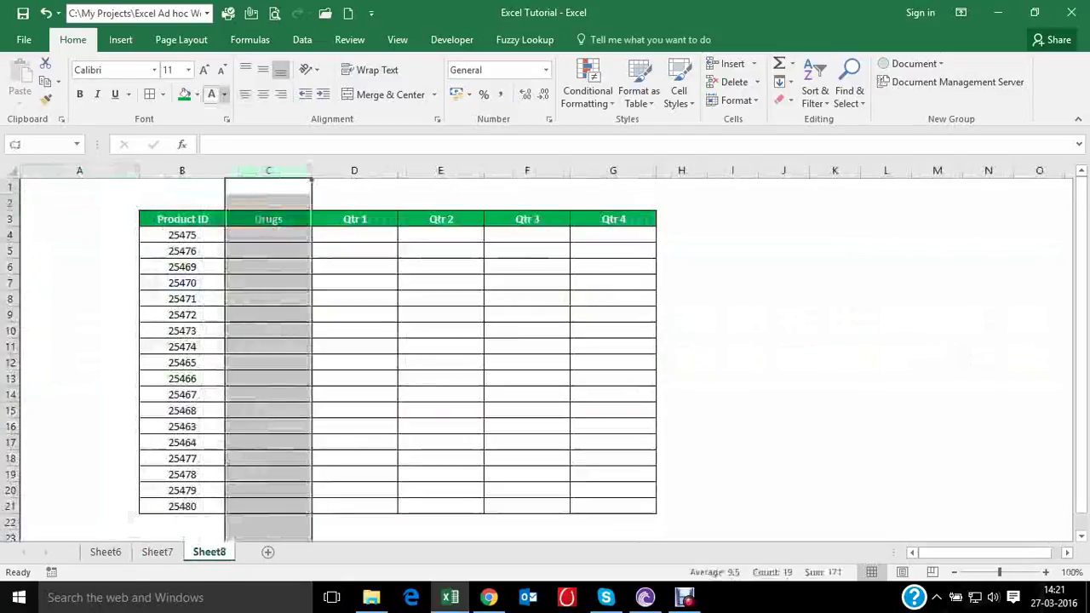
pyautogui.click(224, 93)
pyautogui.click(239, 177)
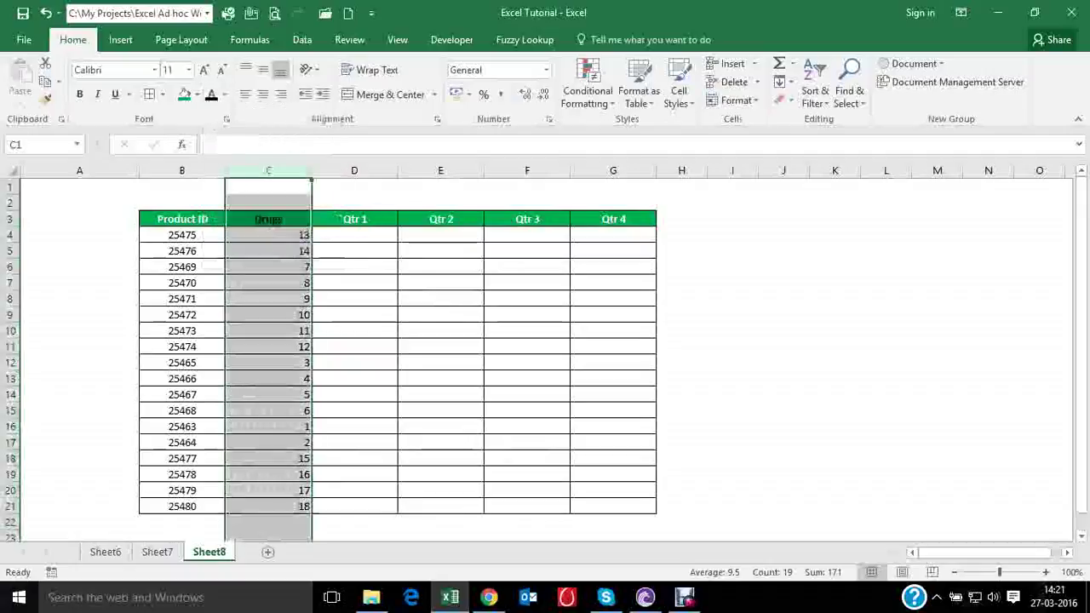
# - Copy the formatting of the Qtr 1 header to the Drugs header with Format Painter
pyautogui.click(355, 219)
pyautogui.click(47, 99)
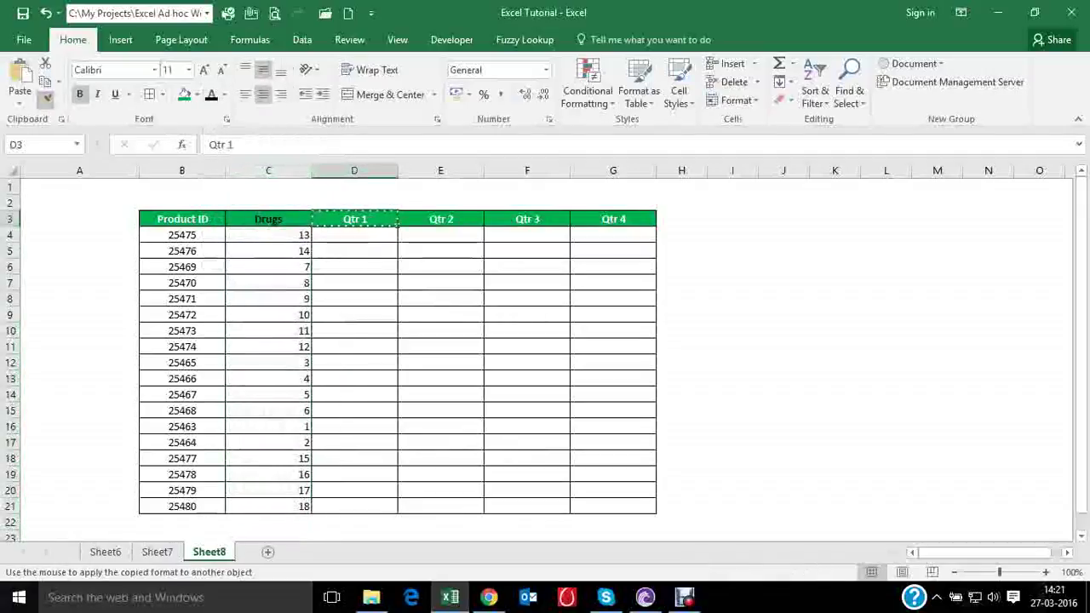
pyautogui.click(310, 222)
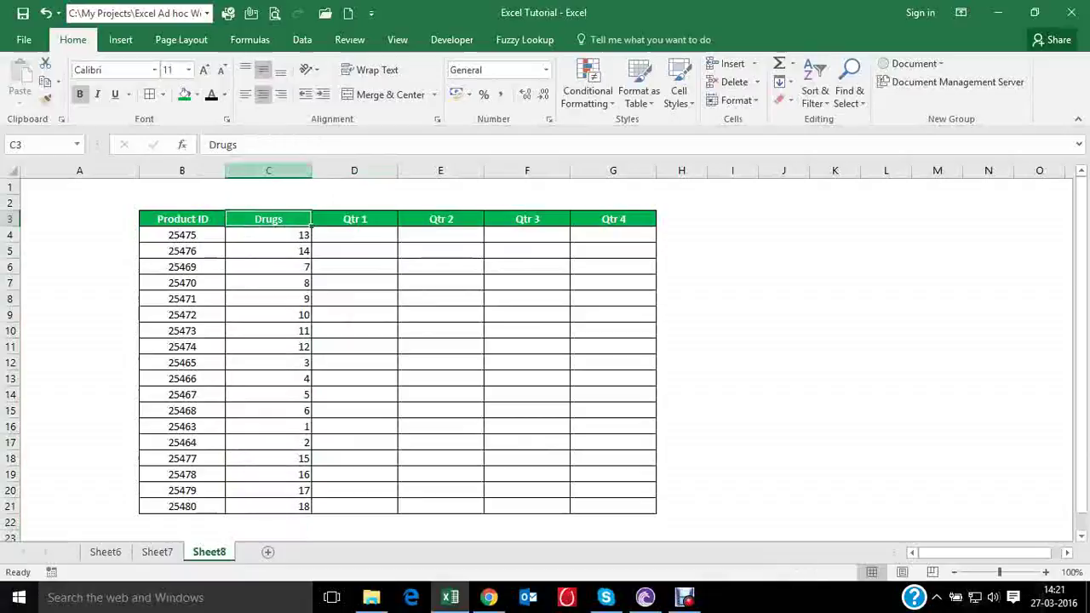
# - Clear the MATCH formulas from the Drugs column in C4:C21
pyautogui.click(269, 235)
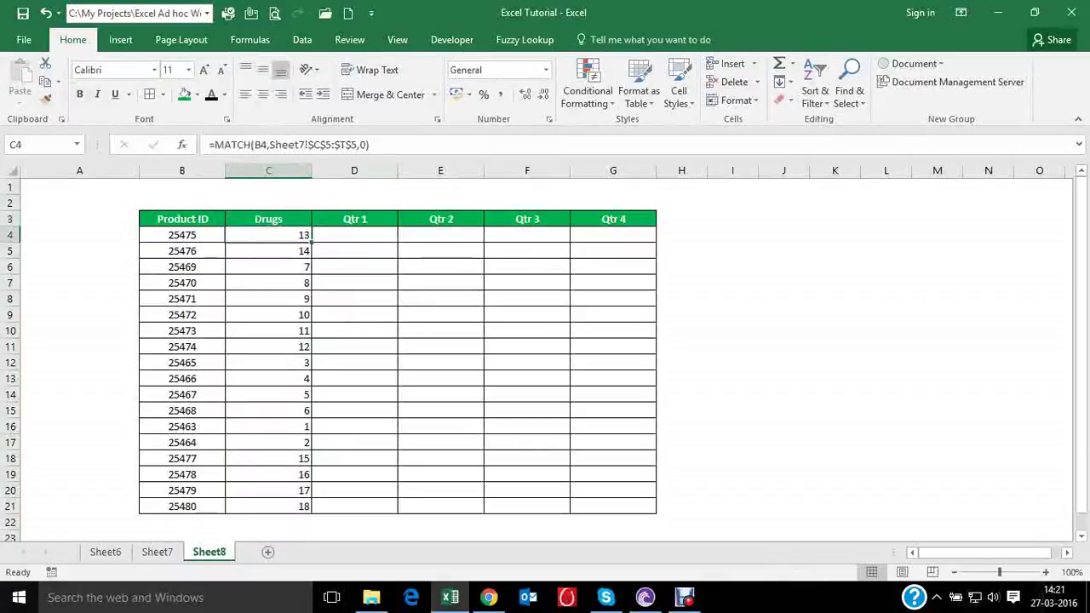
pyautogui.moveTo(268, 235); pyautogui.dragTo(268, 505)
pyautogui.press('Delete')
pyautogui.click(268, 219)
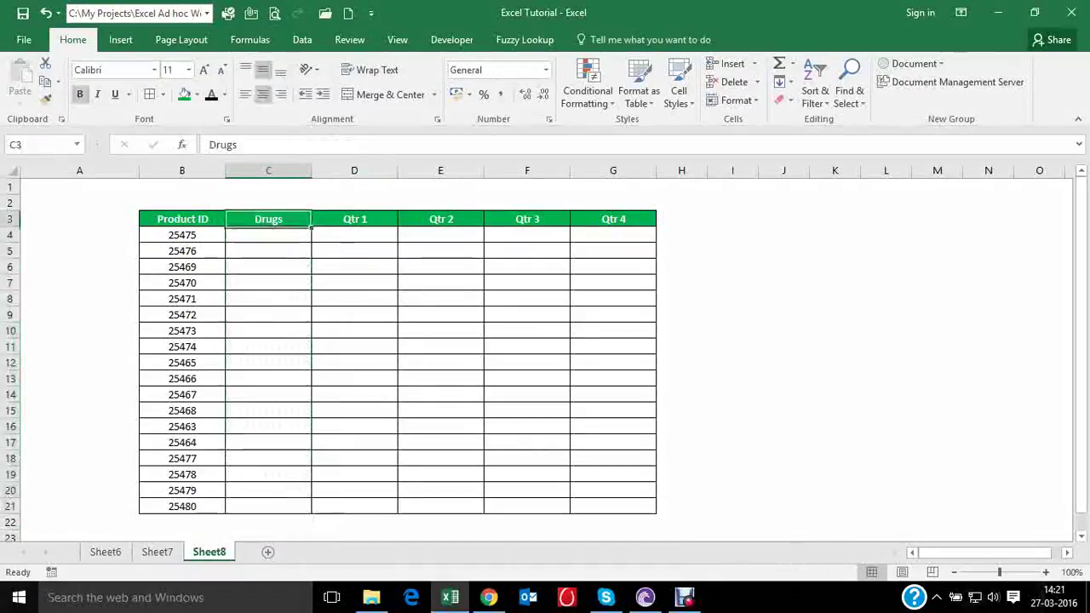
# - Start an HLOOKUP formula in cell C4 of Sheet8 with B4 as the lookup value
pyautogui.hotkey('ctrl', 'pageup')
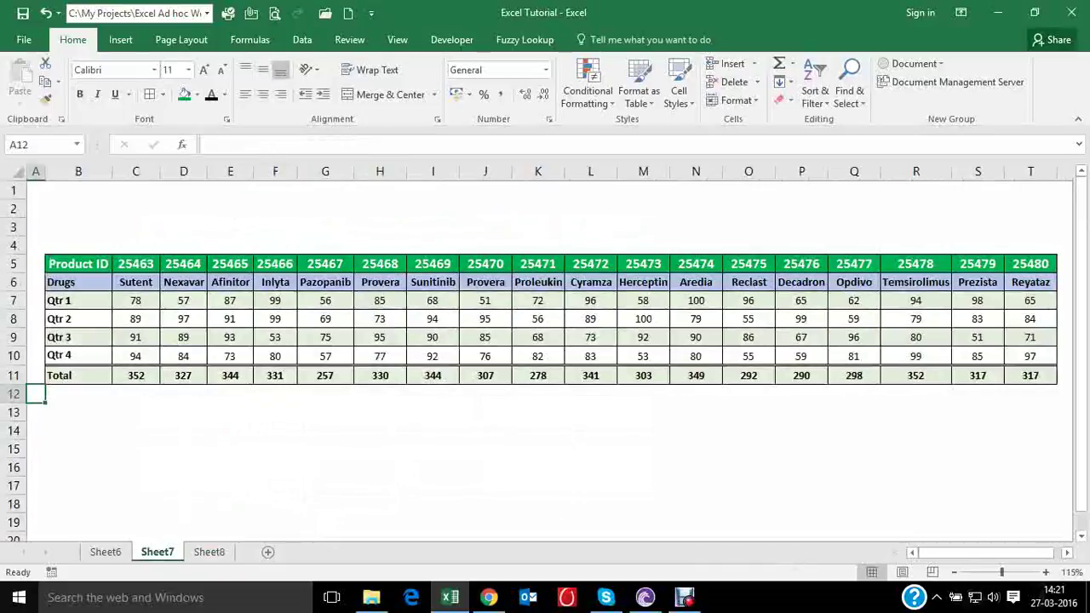
pyautogui.click(209, 552)
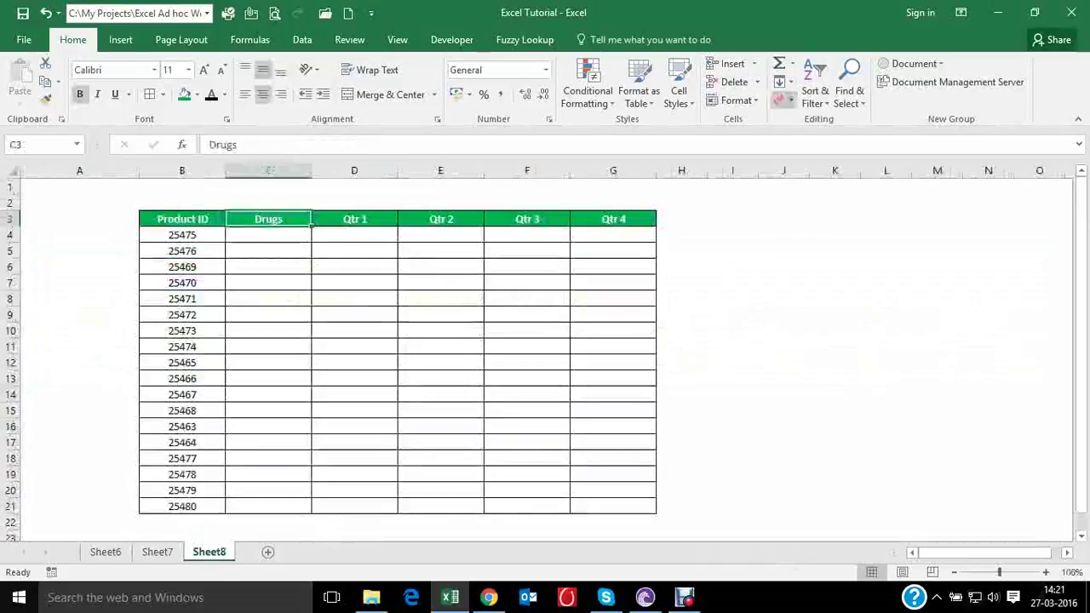
pyautogui.press('Down')
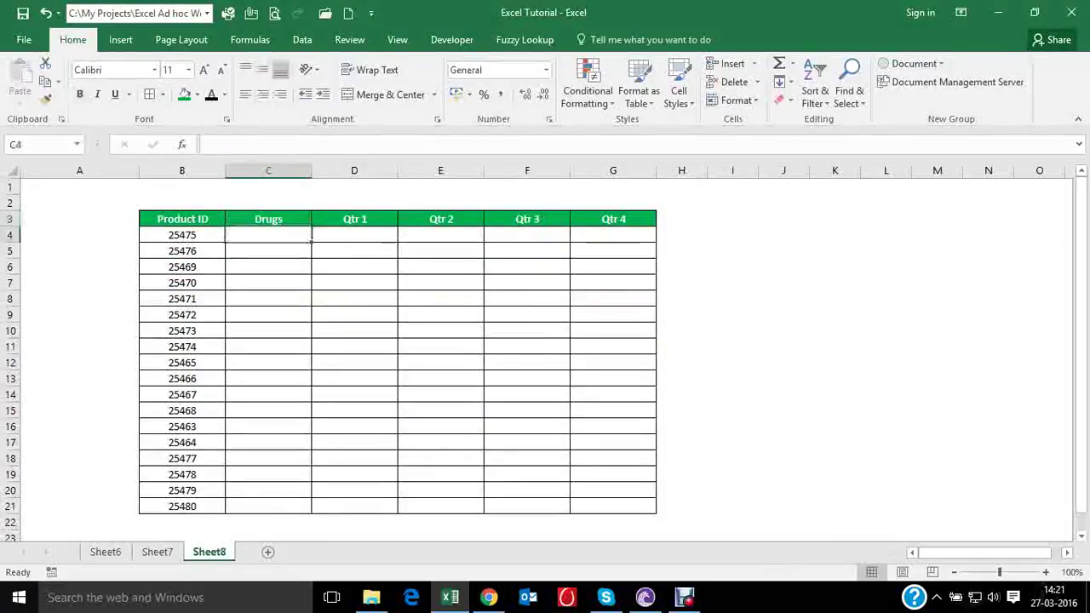
pyautogui.write('=')
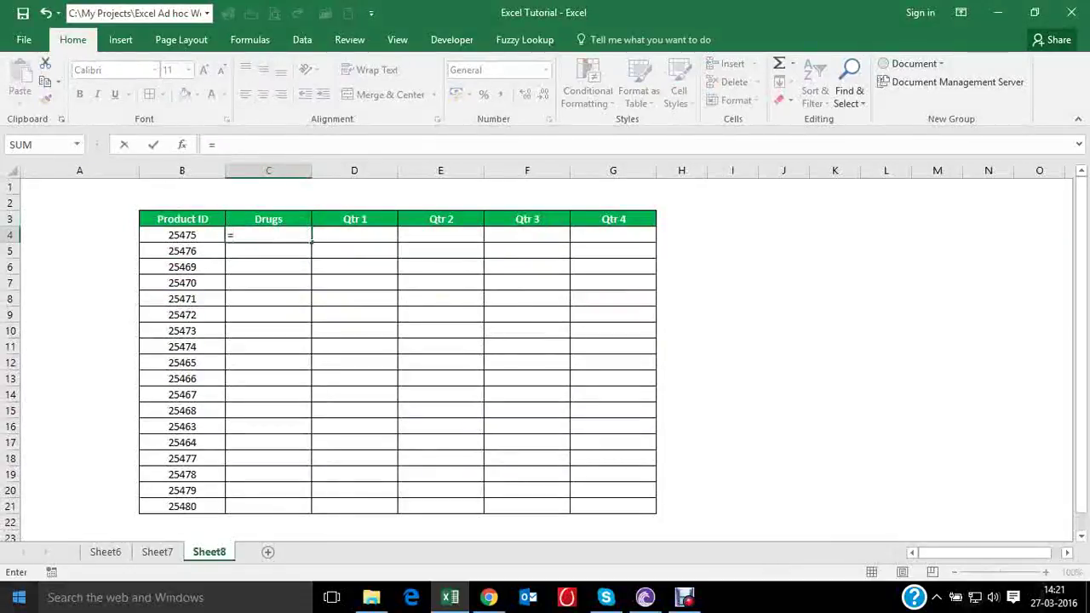
pyautogui.write('hl')
pyautogui.press('Tab')
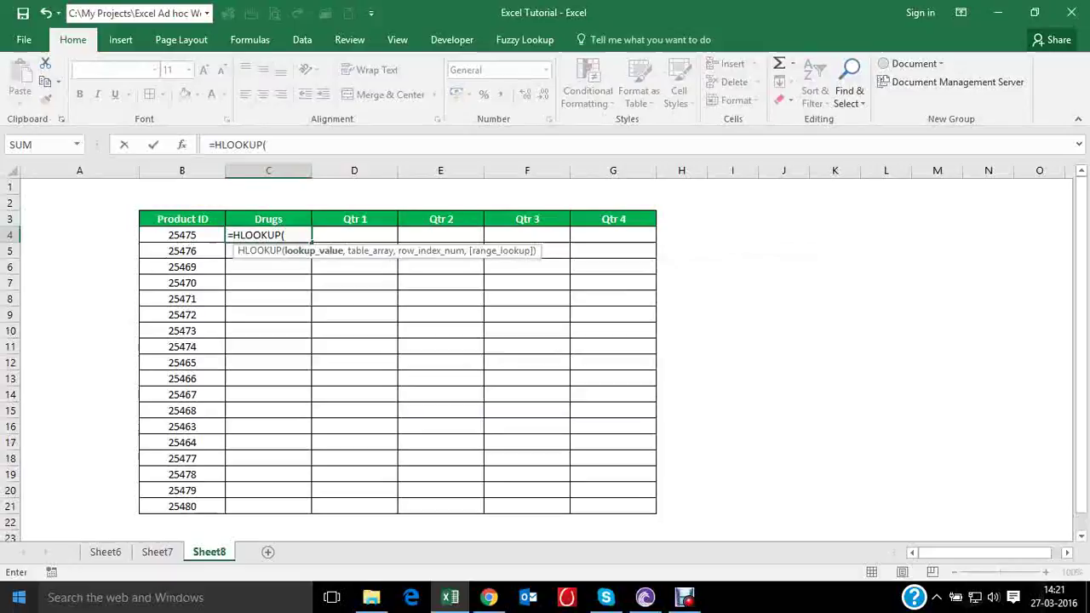
pyautogui.press('Left')
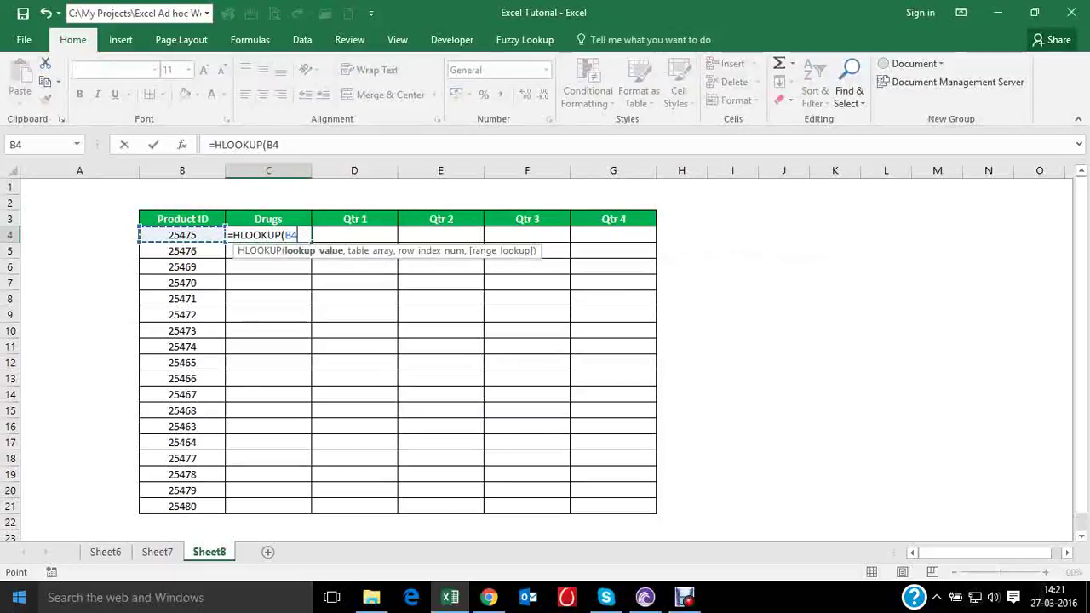
pyautogui.write(',')
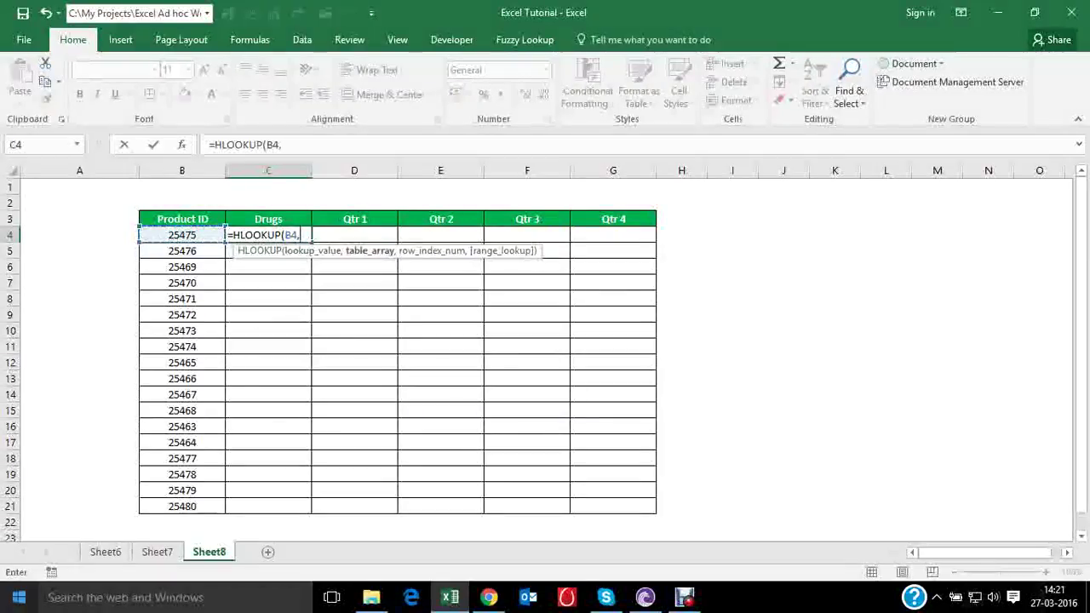
# - Complete the HLOOKUP formula with the absolute table array Sheet7!$C$5:$T$6, row index 2 and range lookup 0
pyautogui.click(157, 551)
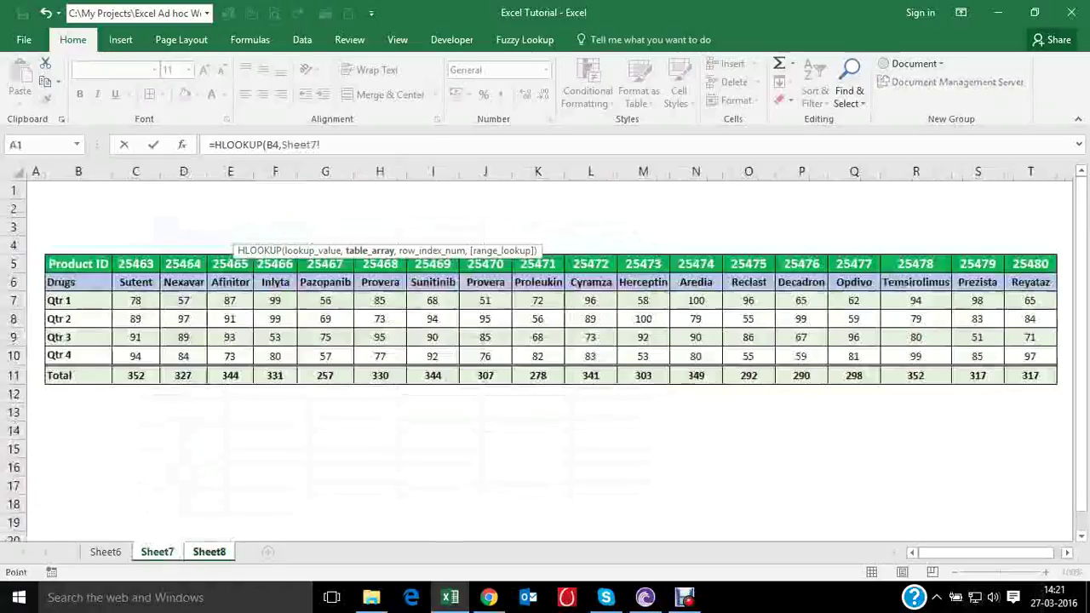
pyautogui.moveTo(135, 264); pyautogui.dragTo(1052, 294)
pyautogui.press('F4')
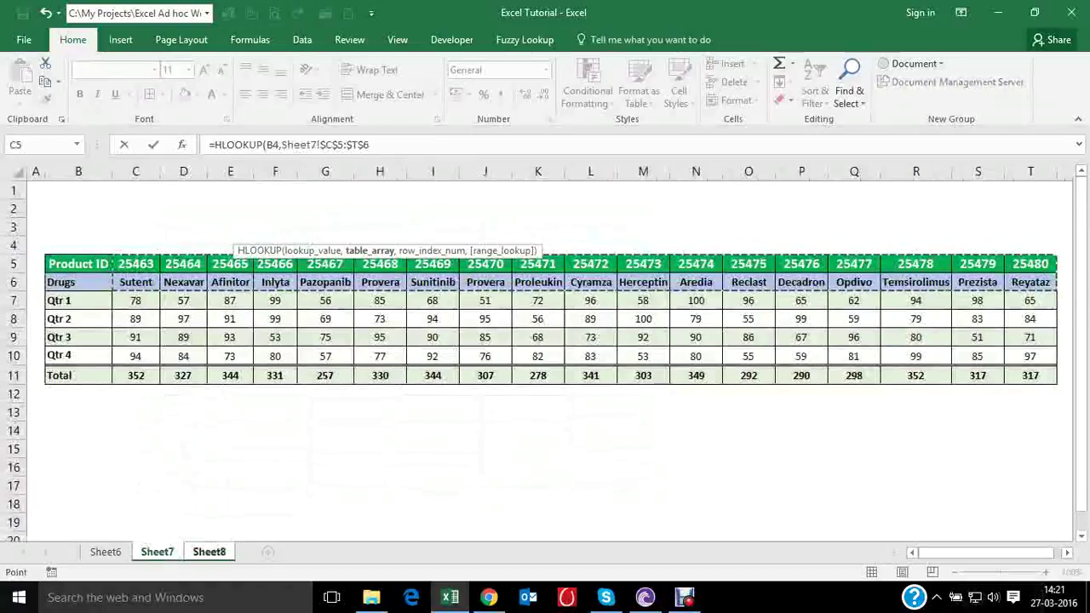
pyautogui.write(',')
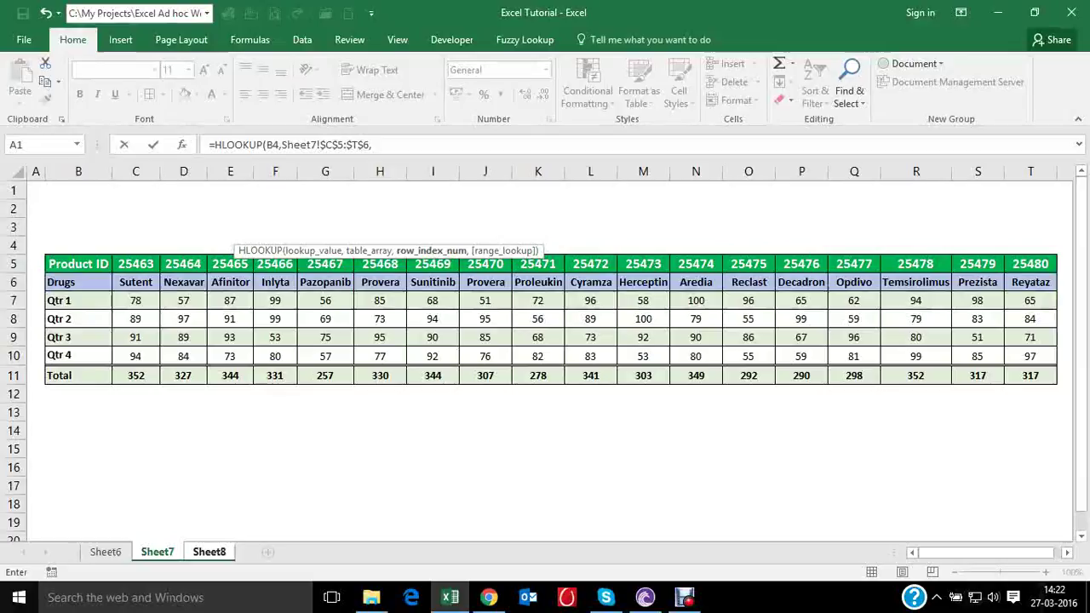
pyautogui.write('2,0)')
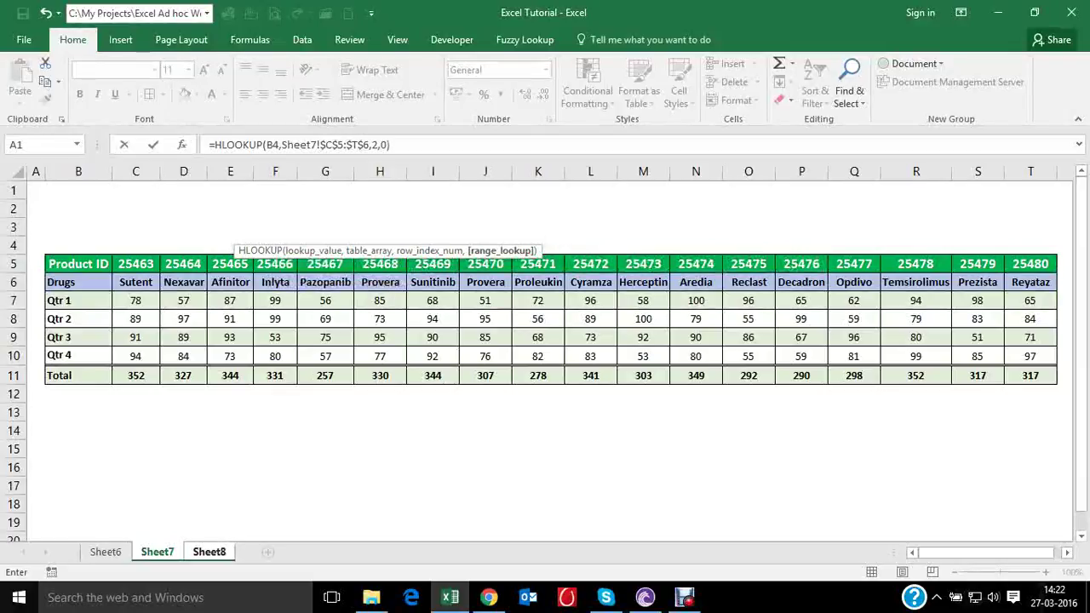
pyautogui.press('Return')
# - Copy the HLOOKUP formula from C4 down the Drugs column through C21
pyautogui.press('Left')
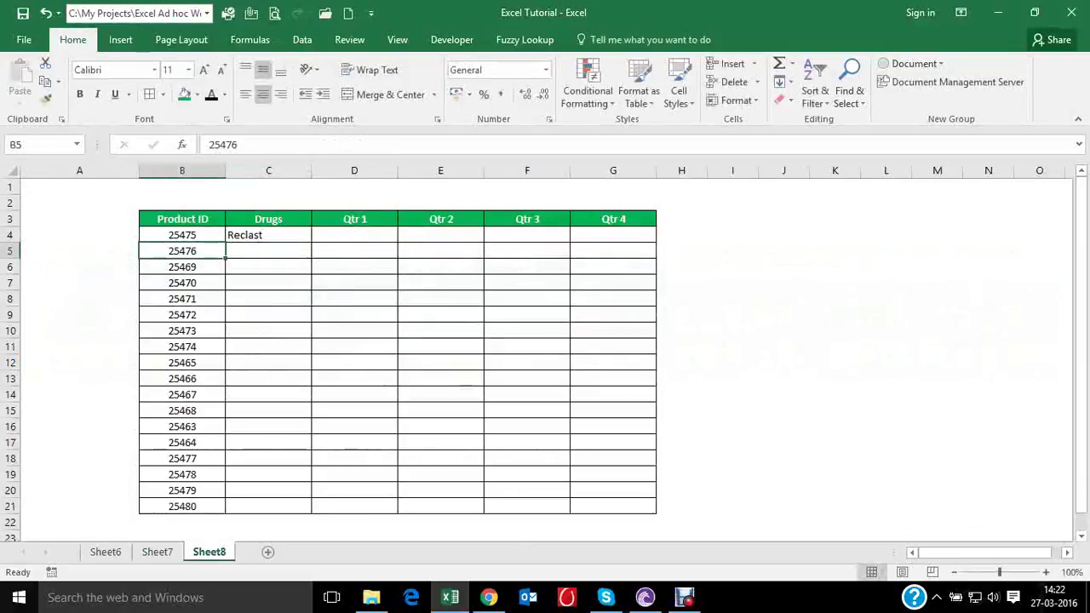
pyautogui.hotkey('ctrl', 'Down')
pyautogui.press('Right')
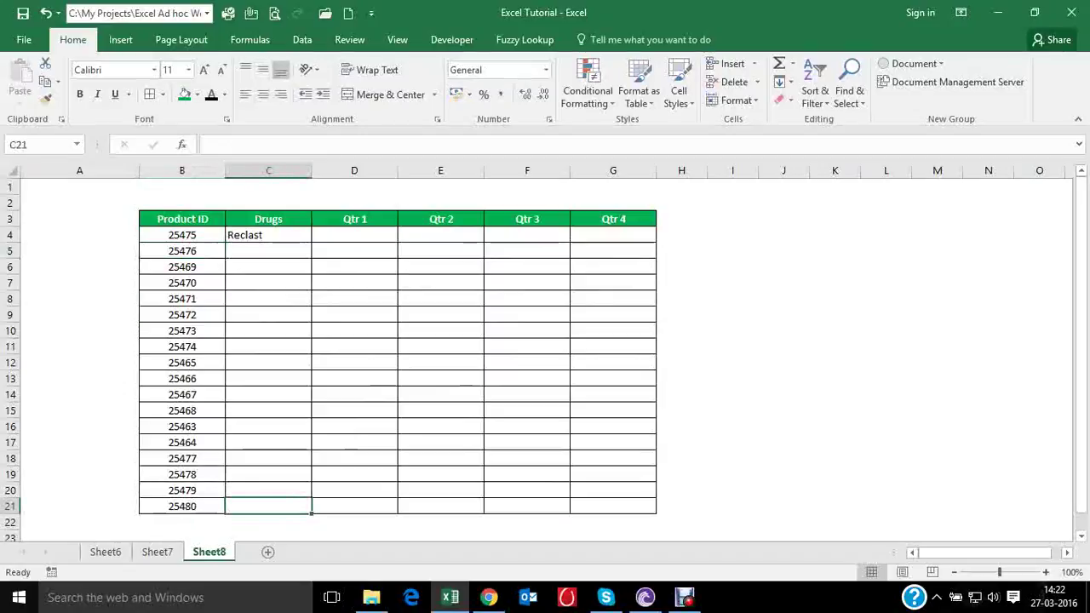
pyautogui.hotkey('ctrl', 'shift', 'Up')
pyautogui.hotkey('ctrl', 'v')
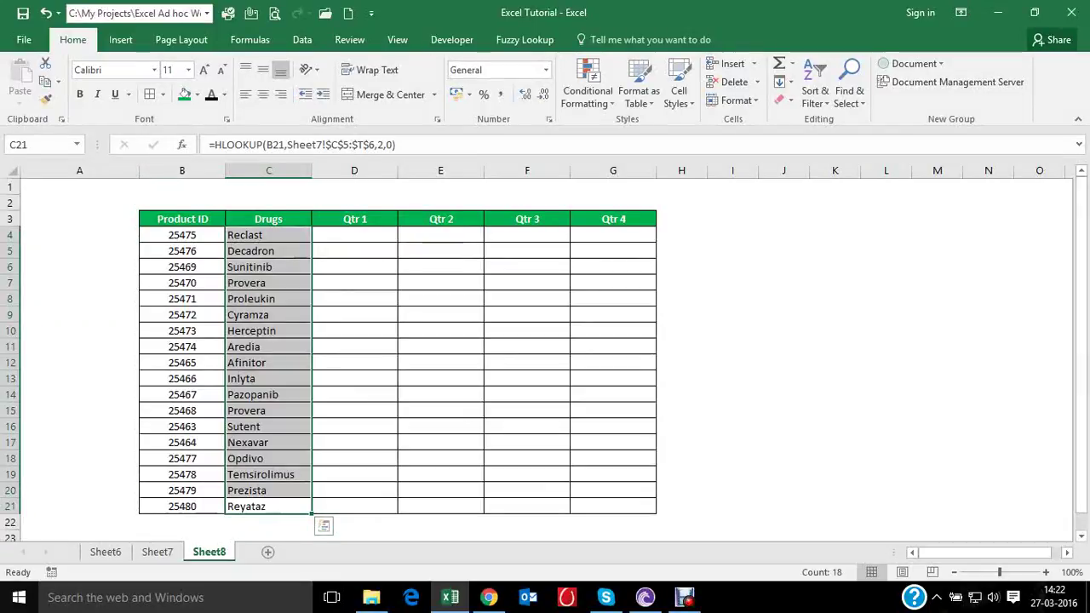
# - Start an HLOOKUP formula in cell D4 of Sheet8 with the column-locked reference $B4 as the lookup value
pyautogui.hotkey('ctrl', 'pageup')
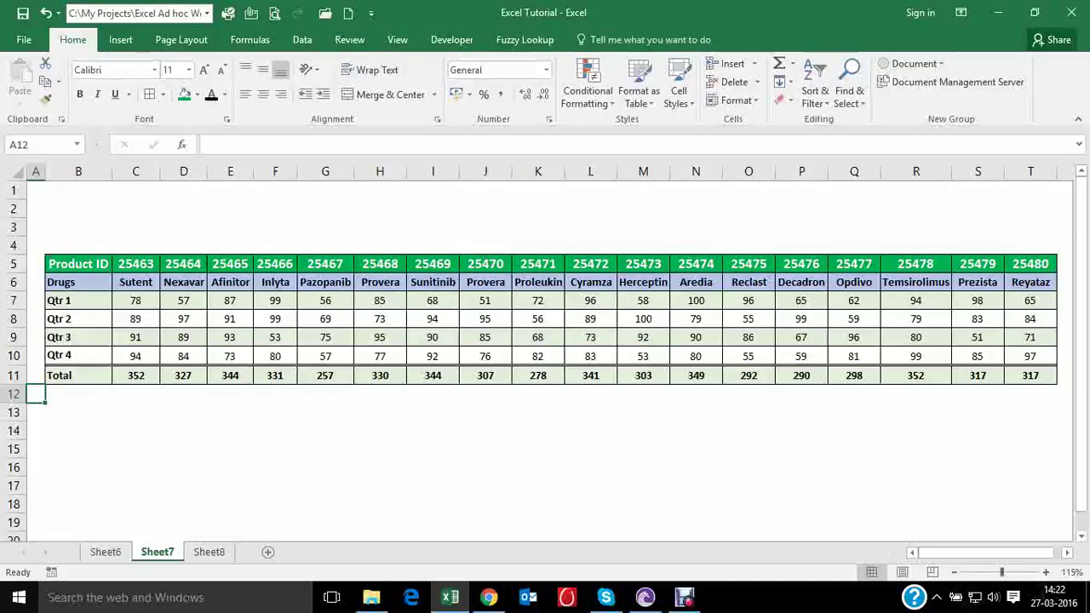
pyautogui.click(208, 551)
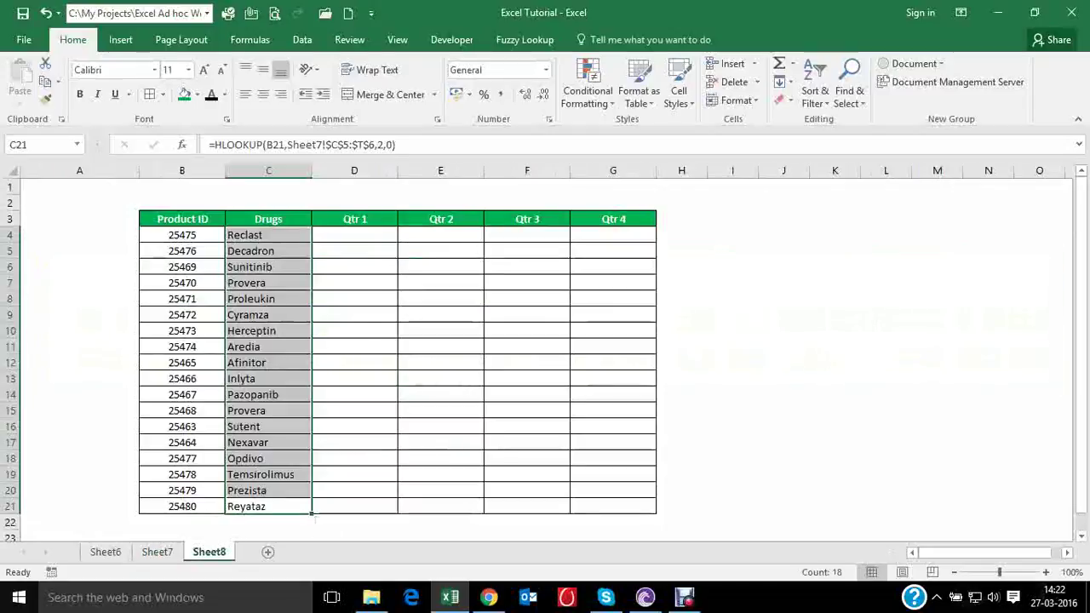
pyautogui.click(393, 239)
pyautogui.write('=h')
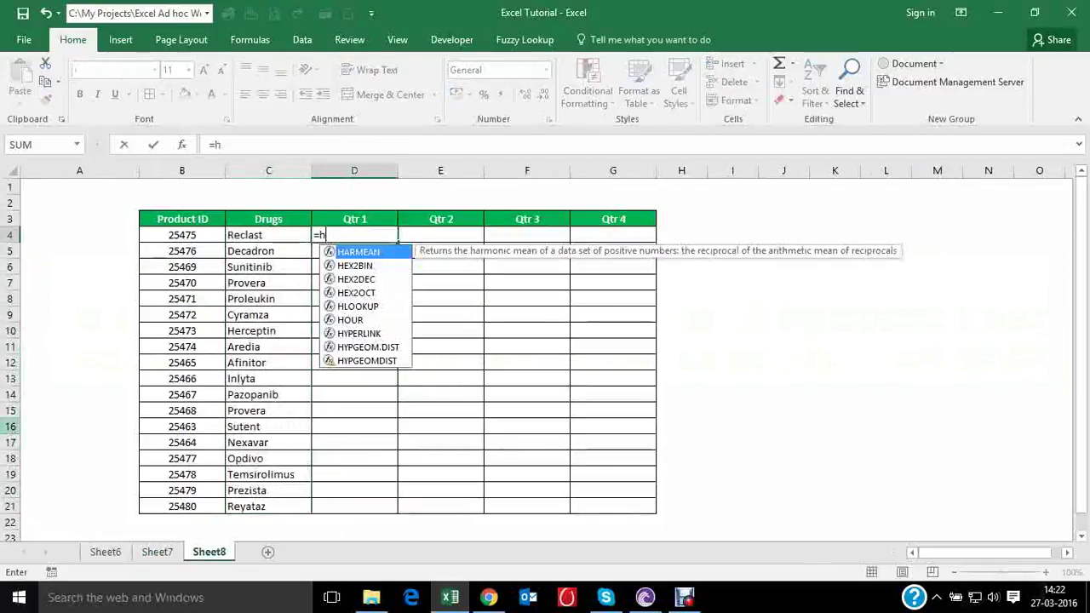
pyautogui.write('LOOKUP(')
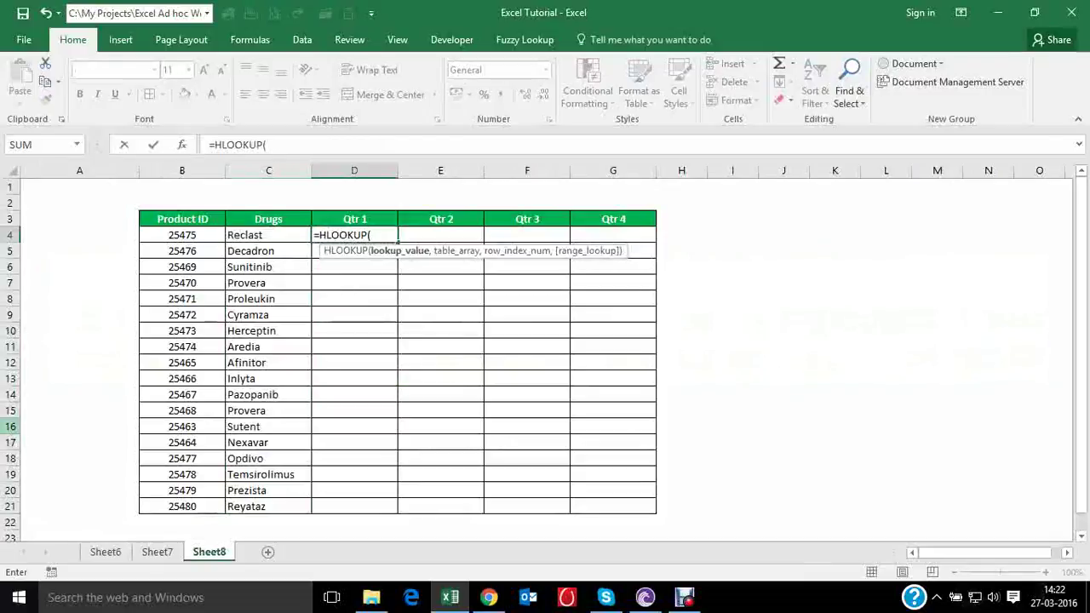
pyautogui.click(182, 235)
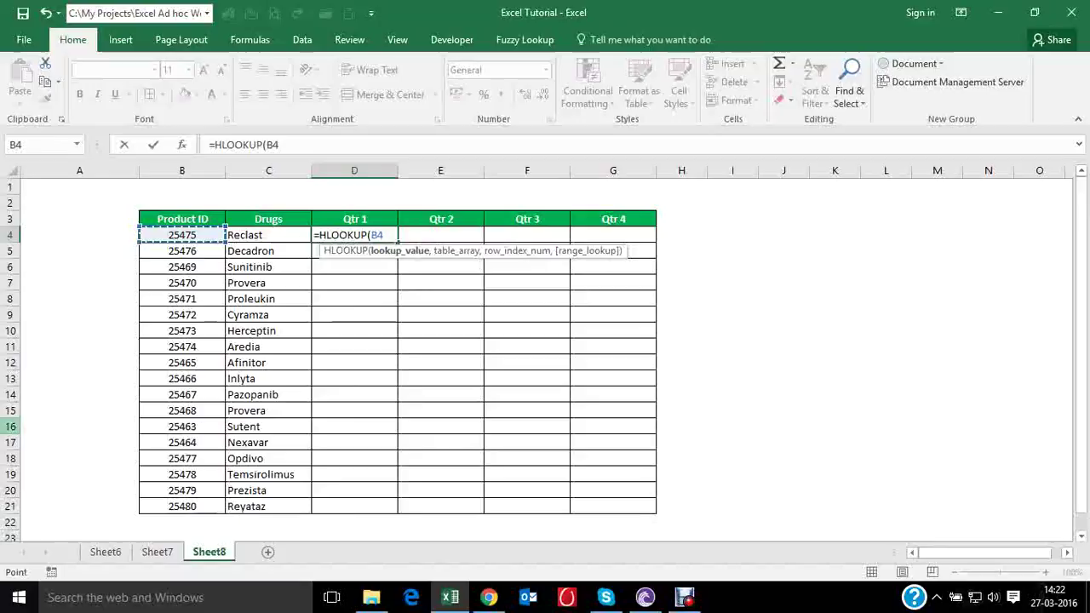
pyautogui.press('F4')
pyautogui.press('F4')
pyautogui.press('F4')
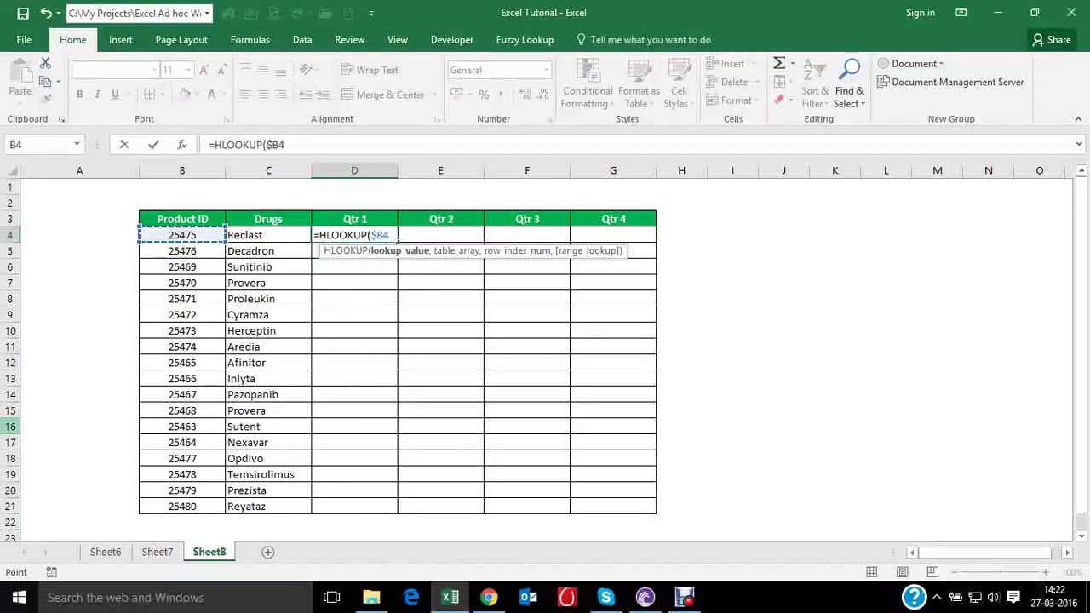
pyautogui.write(',')
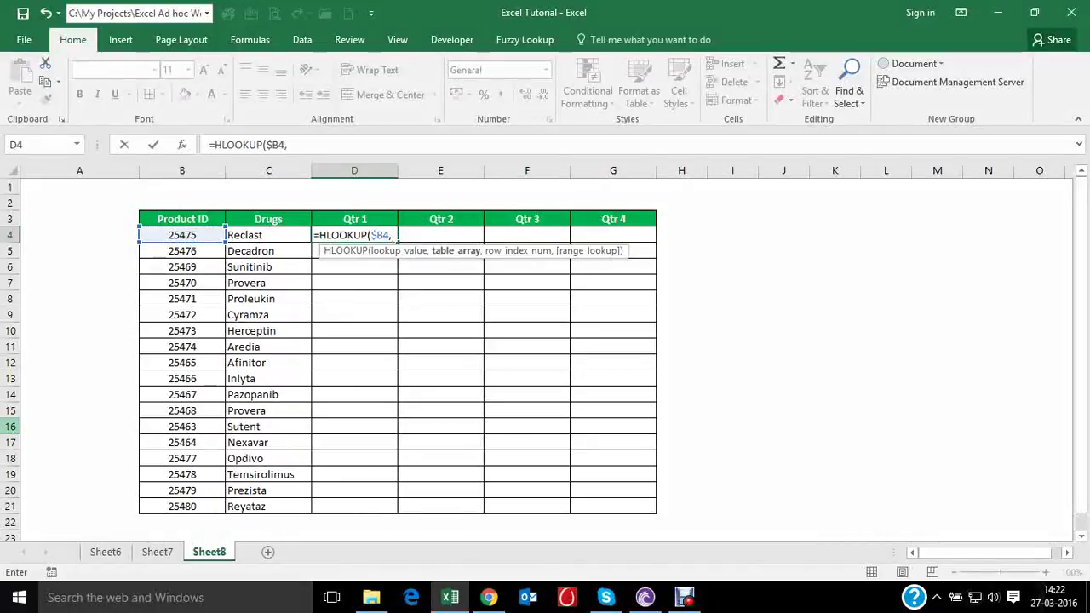
# - Set the HLOOKUP table array to the absolute range Sheet7!$C$5:$T$10
pyautogui.click(157, 552)
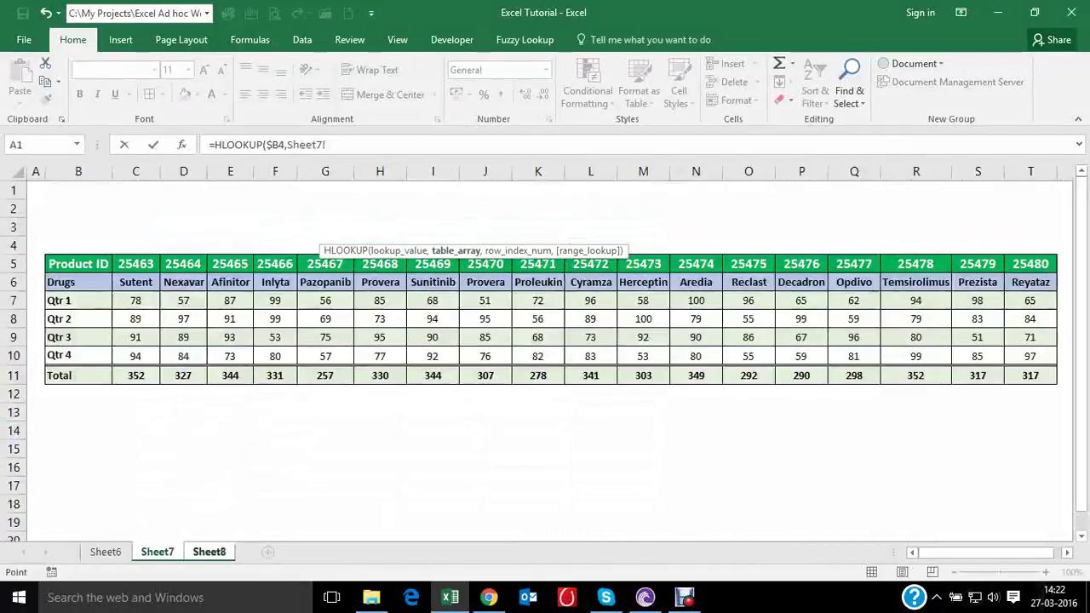
pyautogui.click(137, 264)
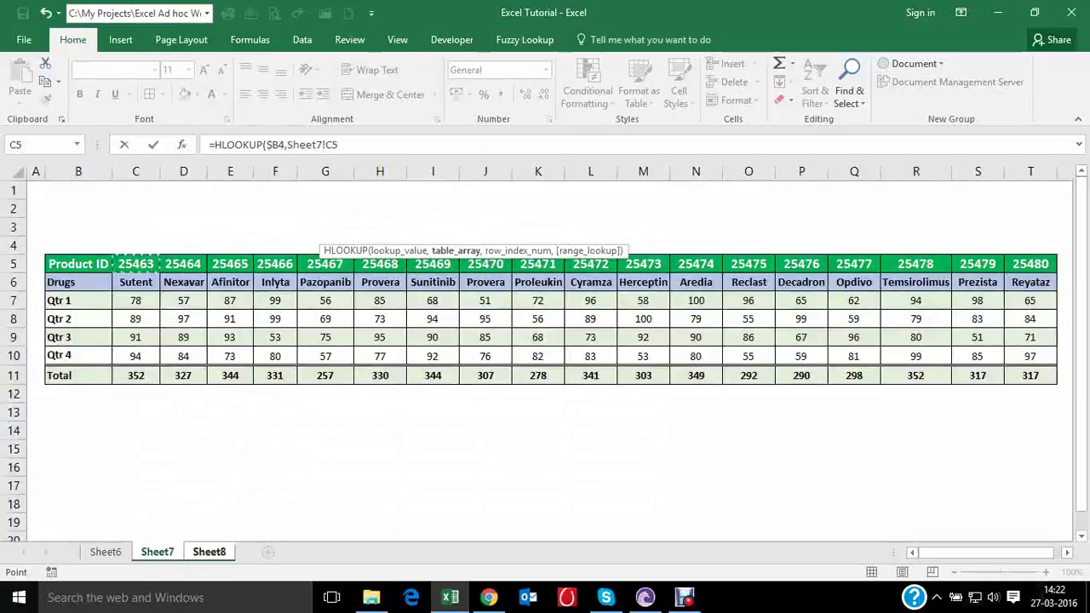
pyautogui.moveTo(135, 264); pyautogui.dragTo(1034, 359)
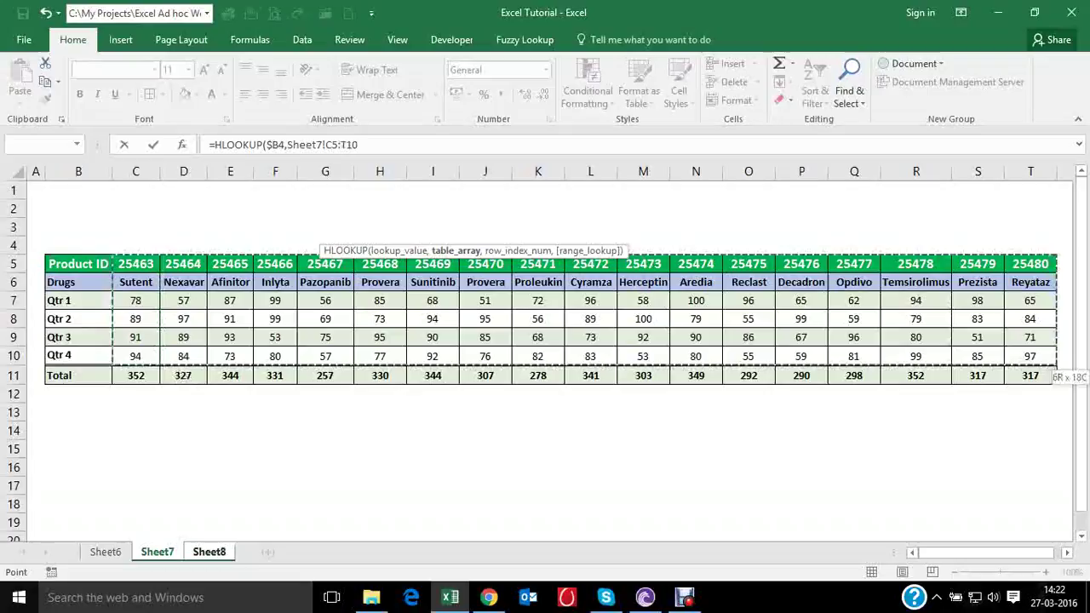
pyautogui.press('F4')
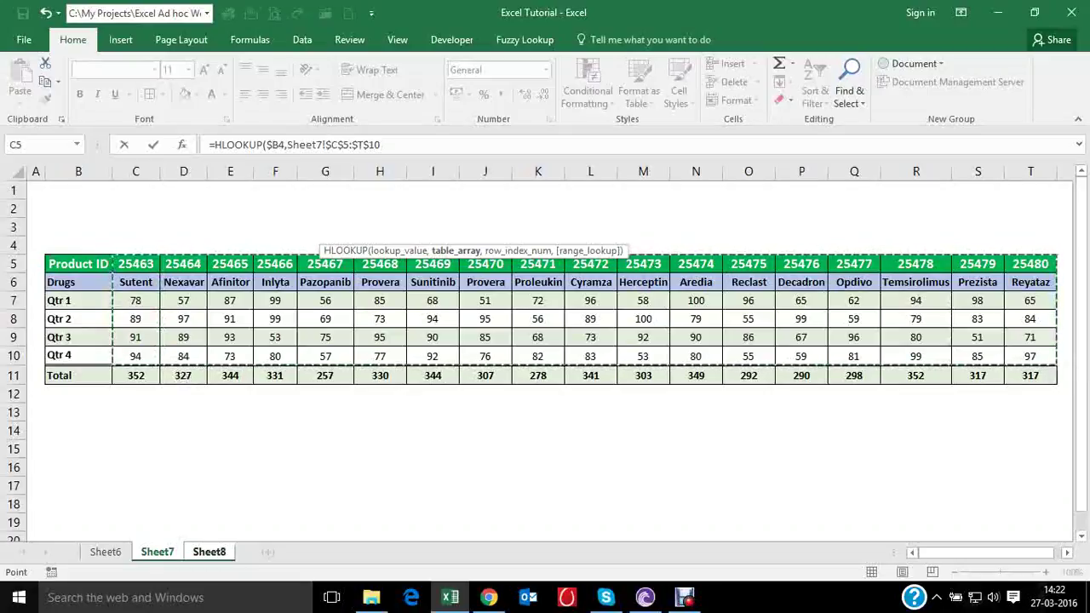
pyautogui.write(',')
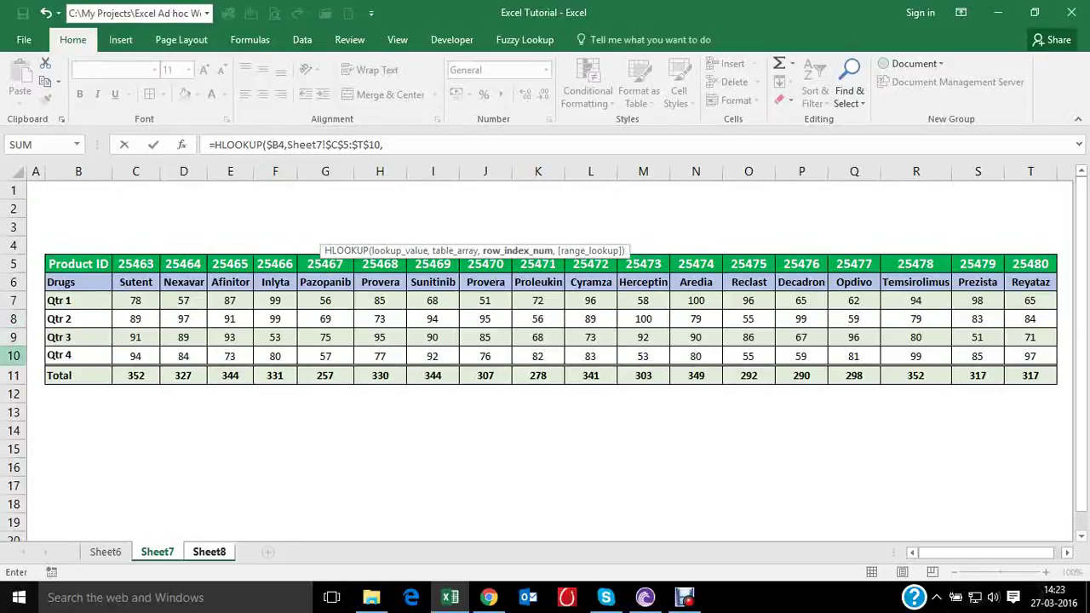
# - Nest a MATCH function as the row index argument, with the row-locked Qtr 1 header Sheet8!D$3 as its lookup value
pyautogui.click(385, 144)
pyautogui.write('ma')
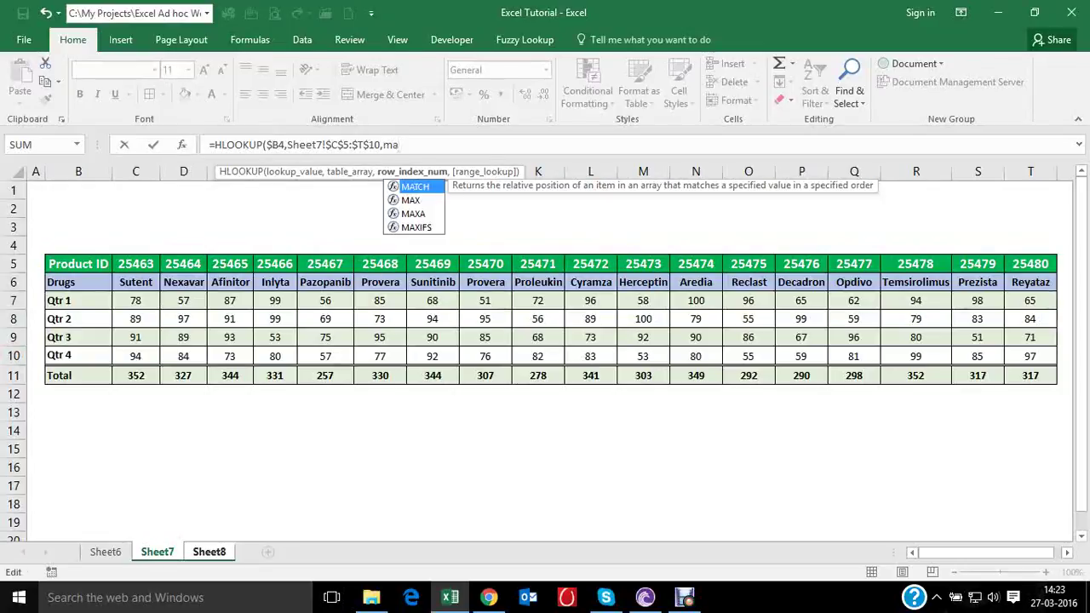
pyautogui.press('Tab')
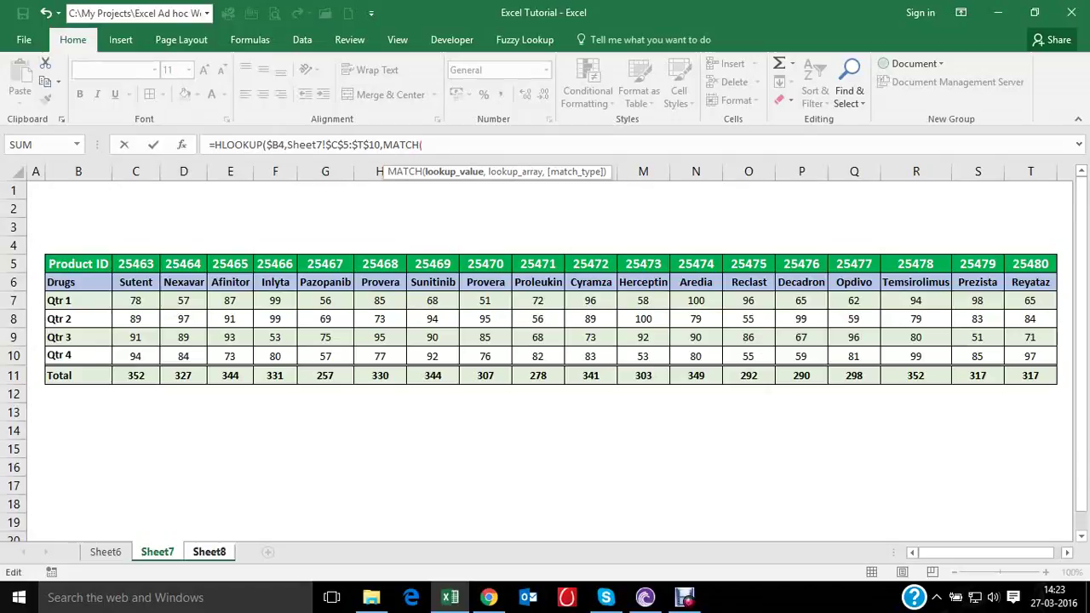
pyautogui.hotkey('ctrl', 'pagedown')
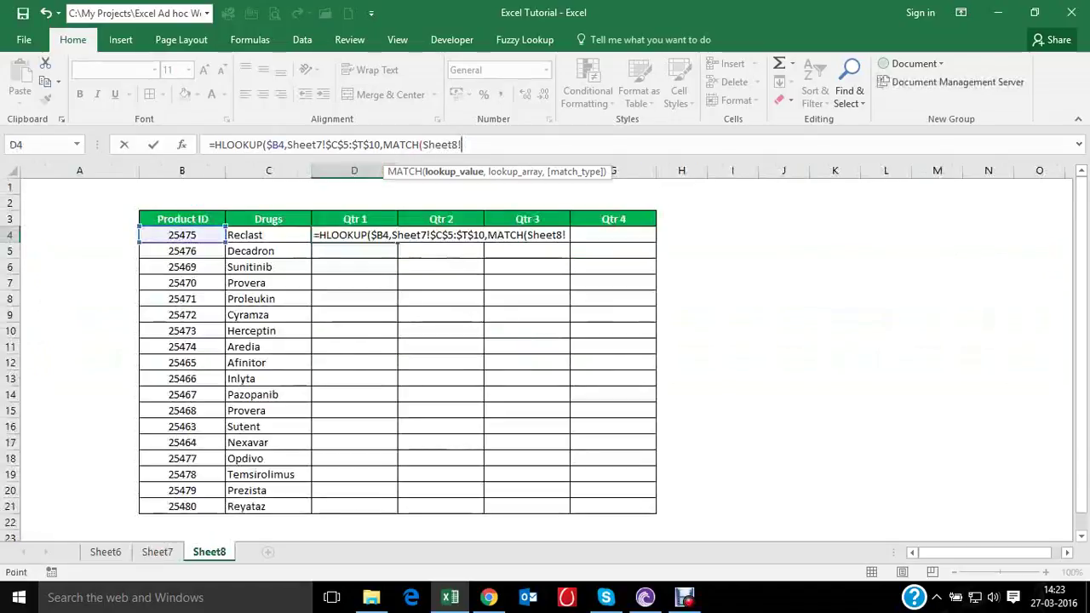
pyautogui.press('BackSpace')
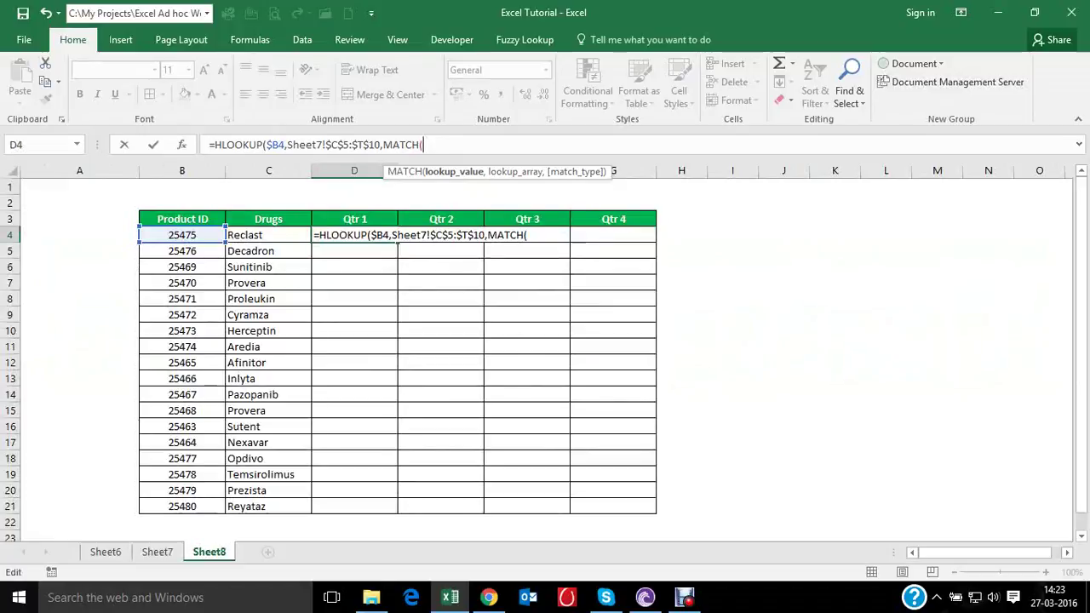
pyautogui.click(354, 219)
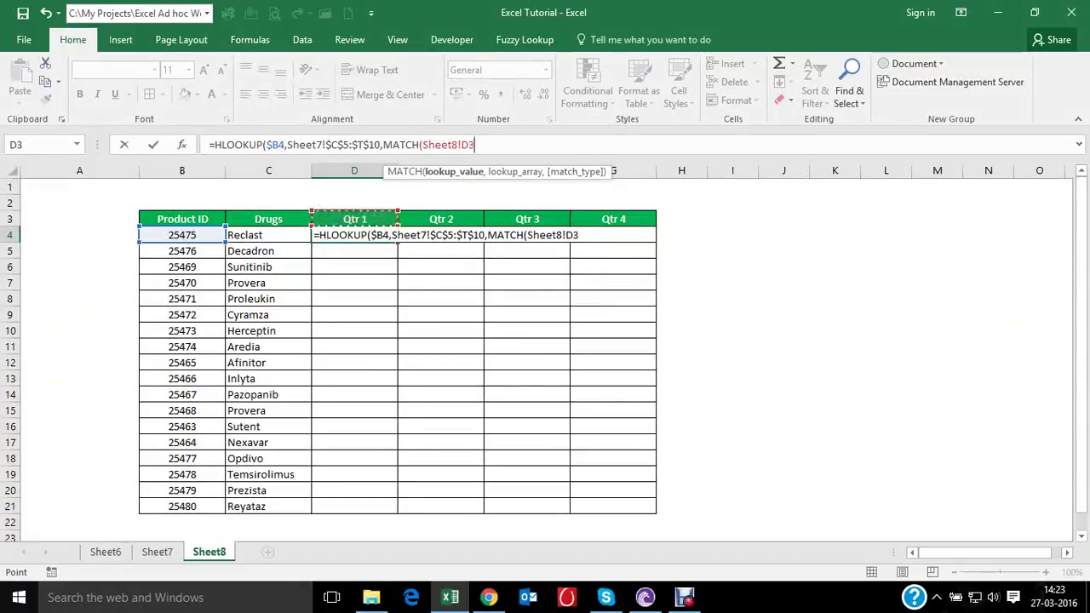
pyautogui.press('F4')
pyautogui.press('F4')
pyautogui.write(',')
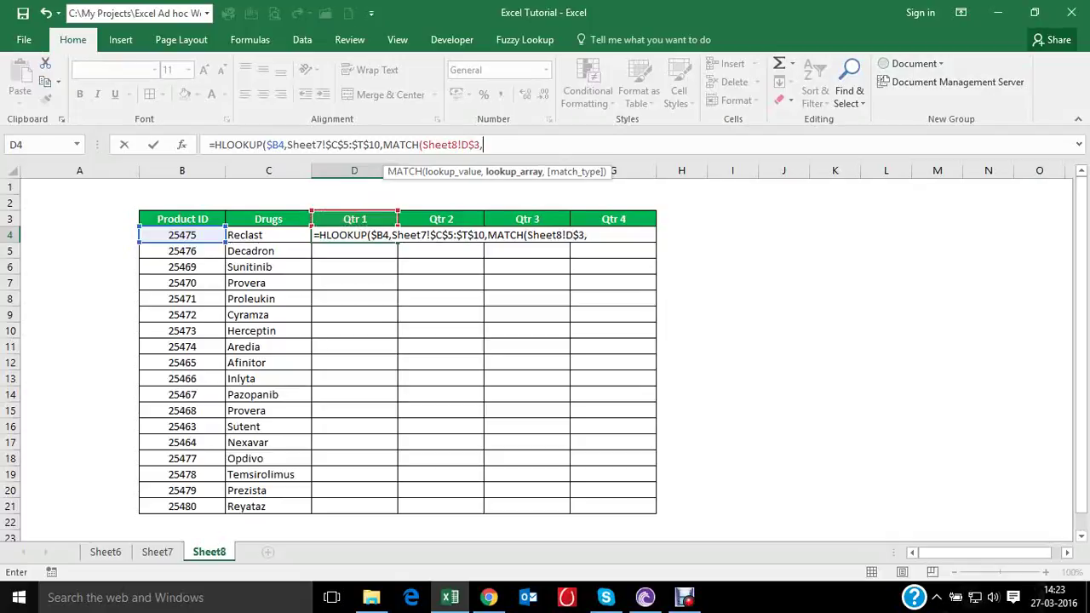
# - Complete the MATCH function with the absolute lookup array Sheet7!$B$7:$B$10 and match type 0
pyautogui.click(157, 552)
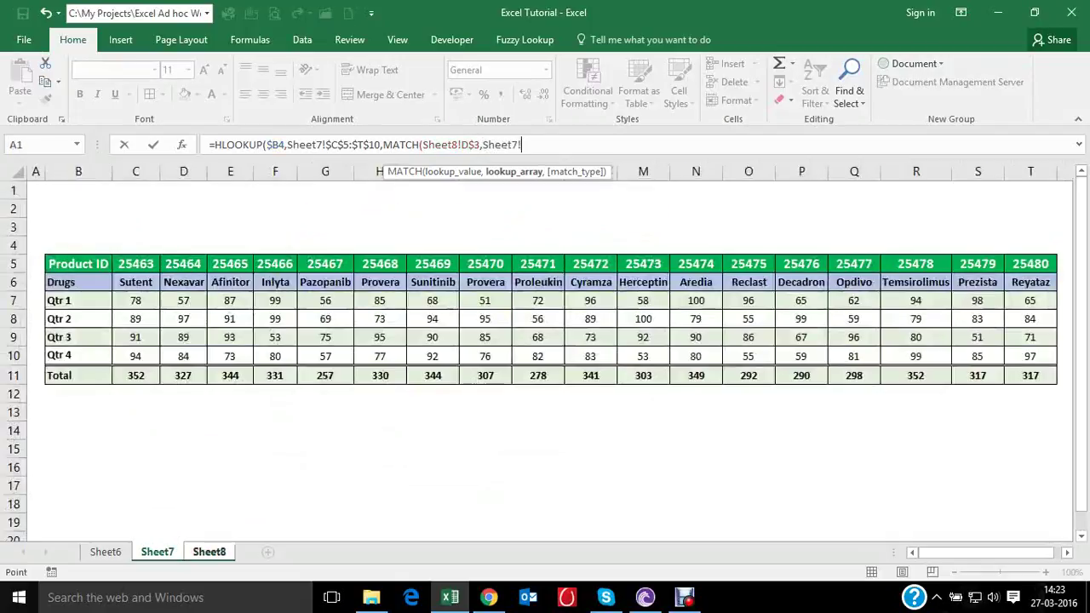
pyautogui.moveTo(85, 301); pyautogui.dragTo(90, 356)
pyautogui.press('F4')
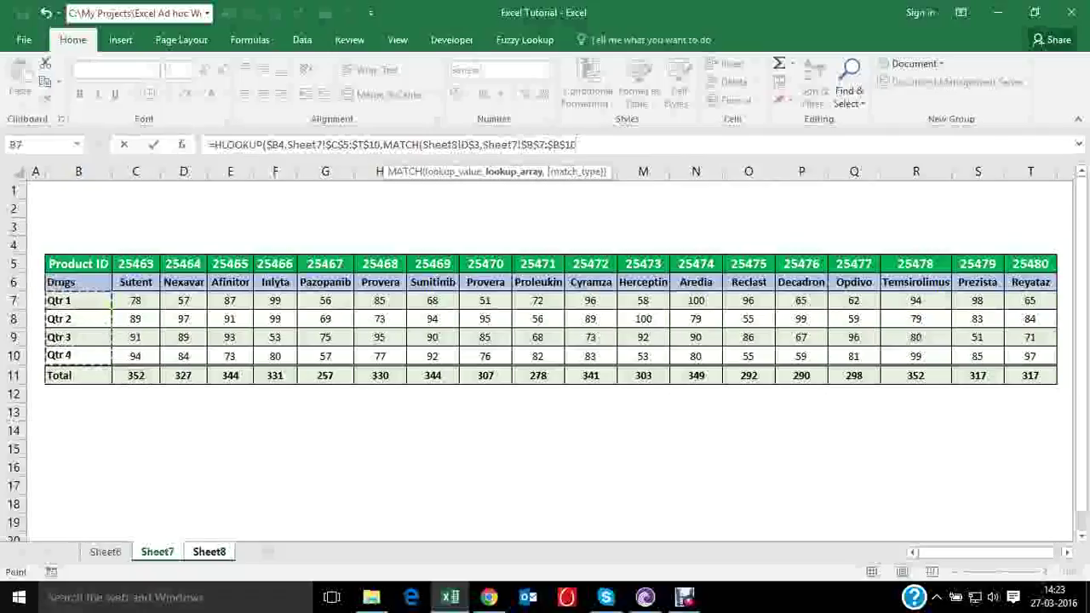
pyautogui.write(',')
pyautogui.write('0)')
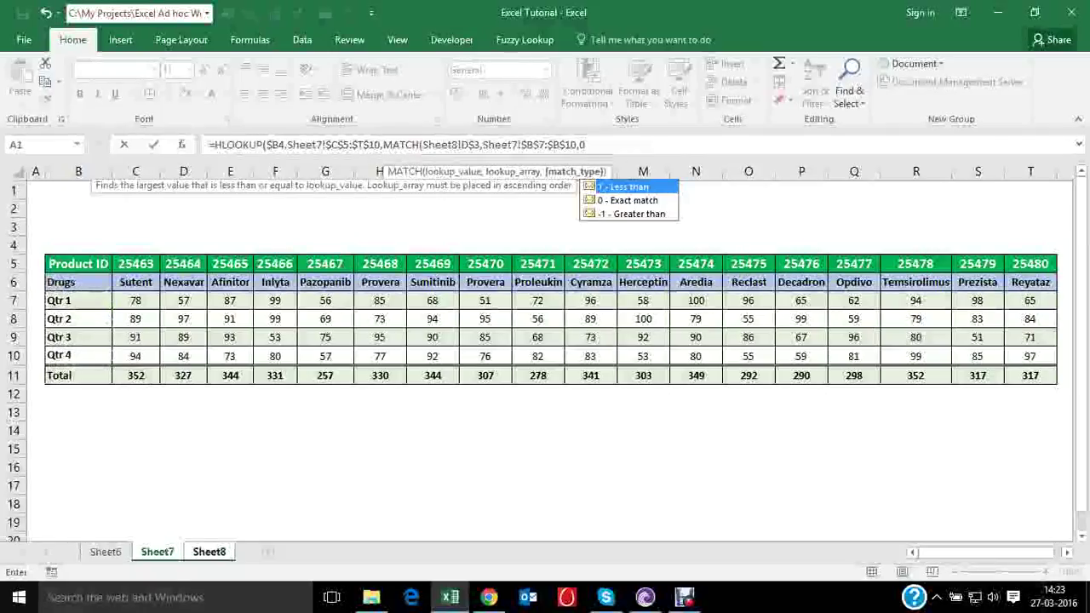
# - Add 2 to the MATCH result, set the HLOOKUP range lookup to 0, and enter the formula in D4
pyautogui.write('+')
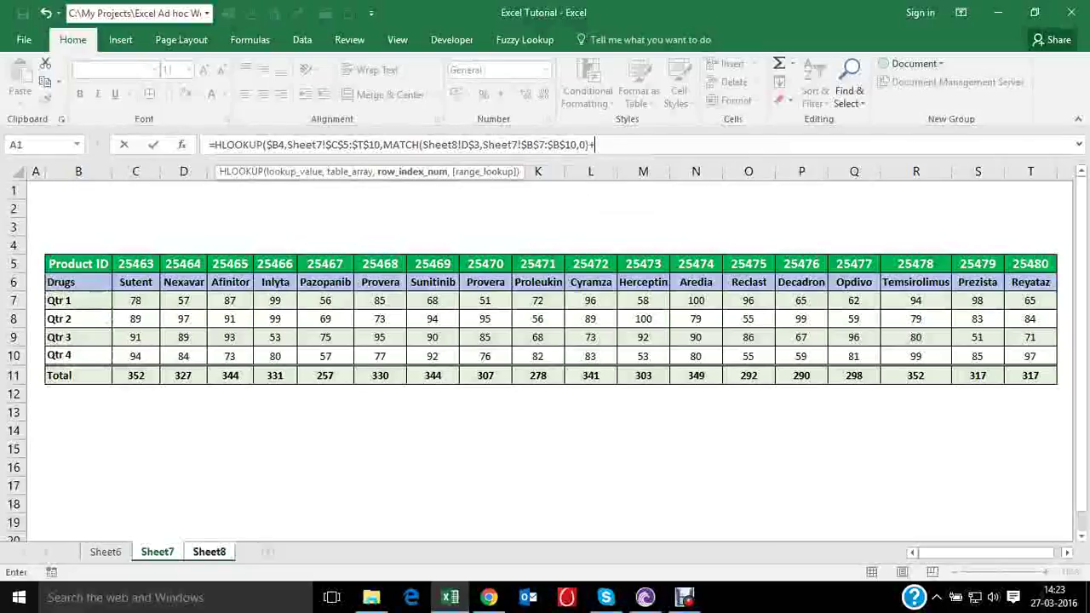
pyautogui.write('2,0')
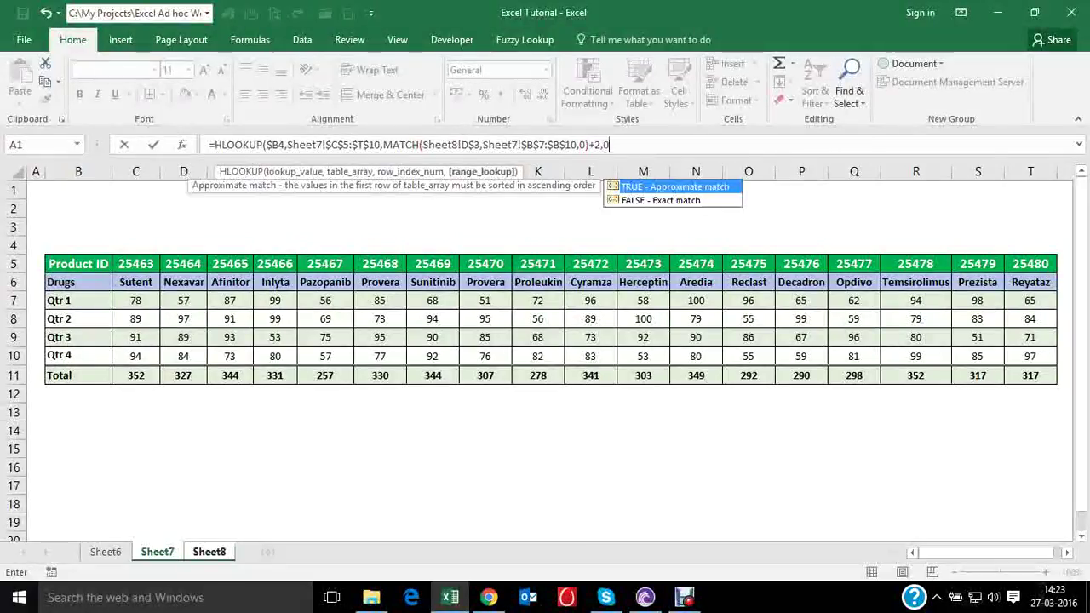
pyautogui.write(')')
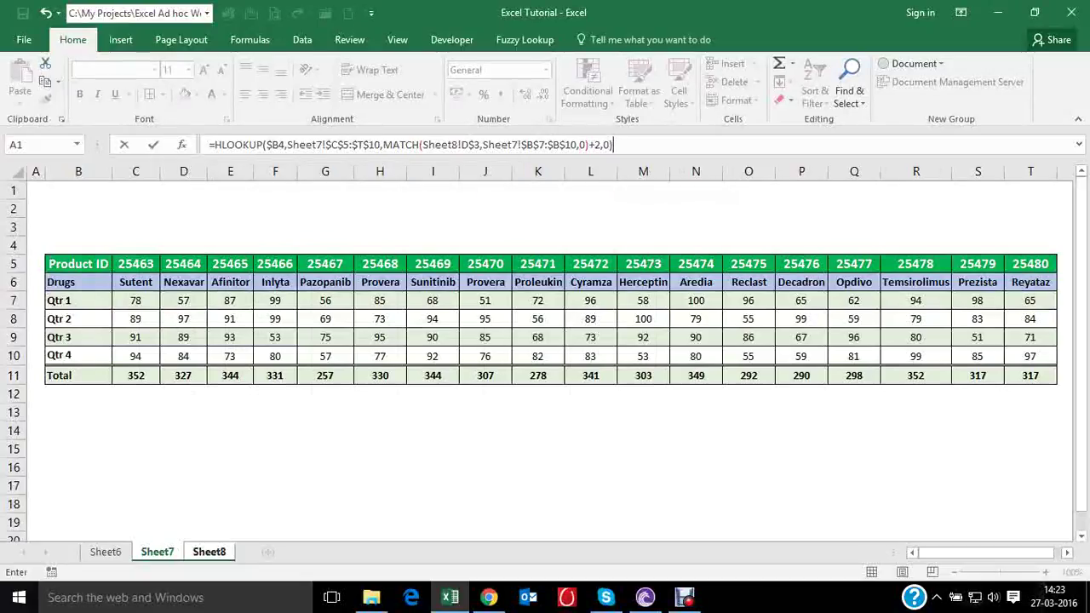
pyautogui.press('Return')
# - Copy the D4 formula across to the Qtr 4 column and down through row 21, filling D4:G21
pyautogui.click(354, 235)
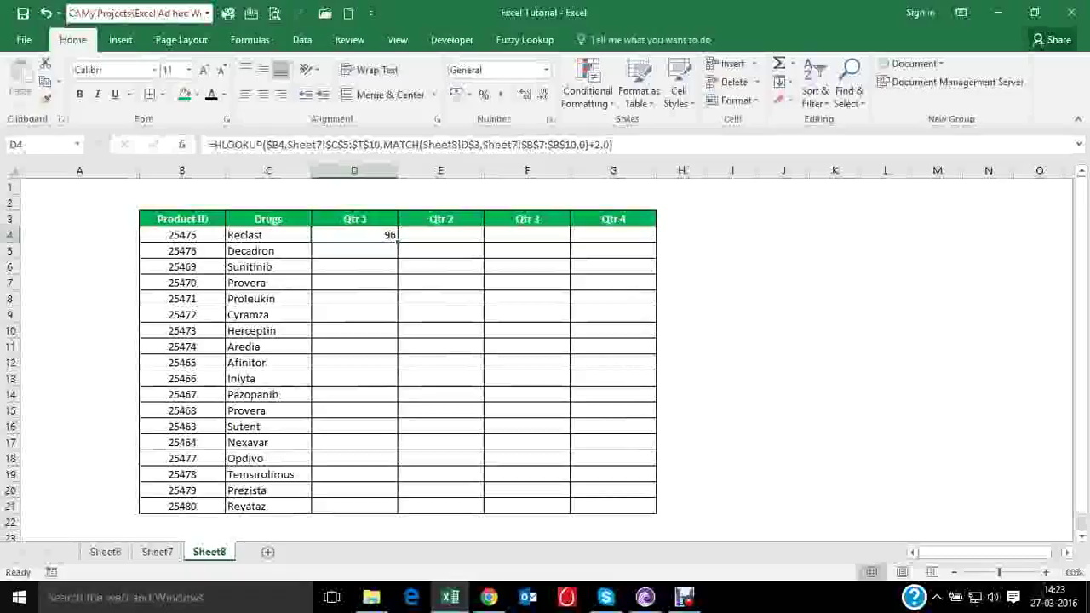
pyautogui.moveTo(398, 243); pyautogui.dragTo(656, 242)
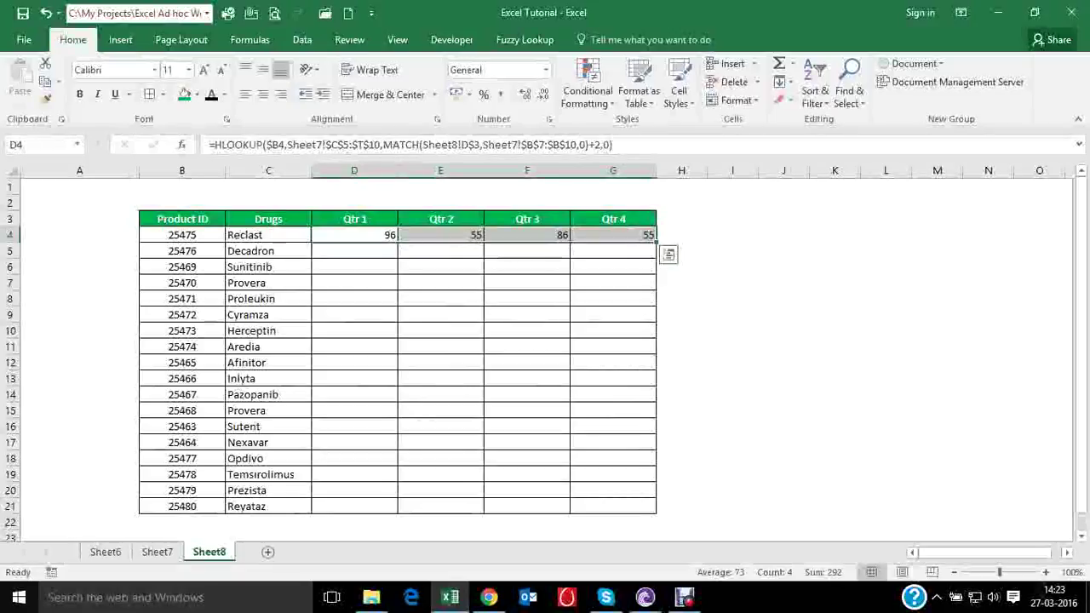
pyautogui.click(269, 235)
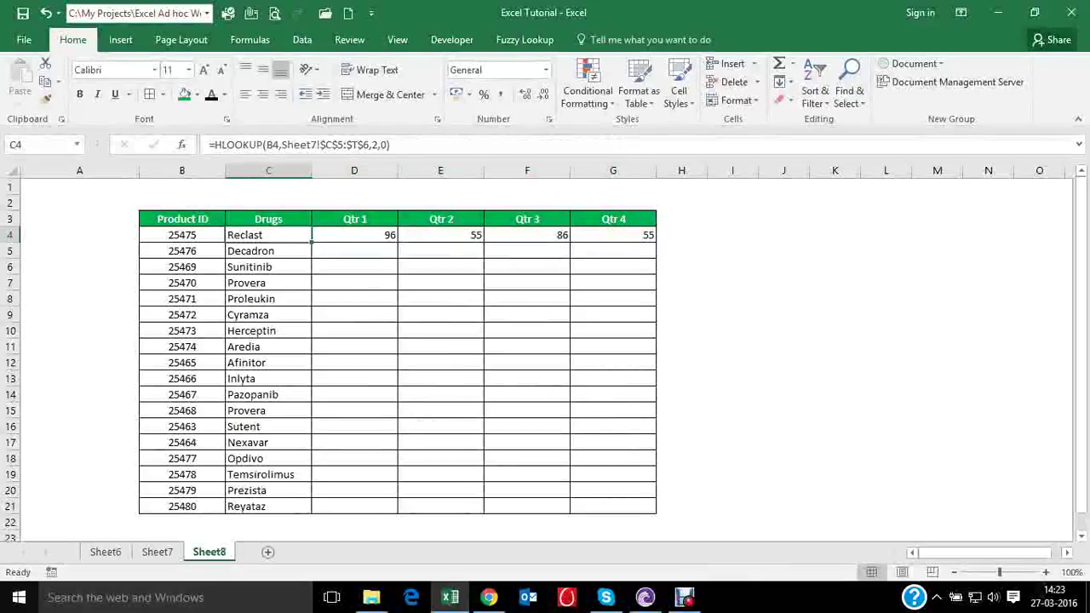
pyautogui.hotkey('ctrl', 'Down')
pyautogui.press('Right')
pyautogui.hotkey('shift', 'Right')
pyautogui.hotkey('shift', 'Right')
pyautogui.hotkey('shift', 'Right')
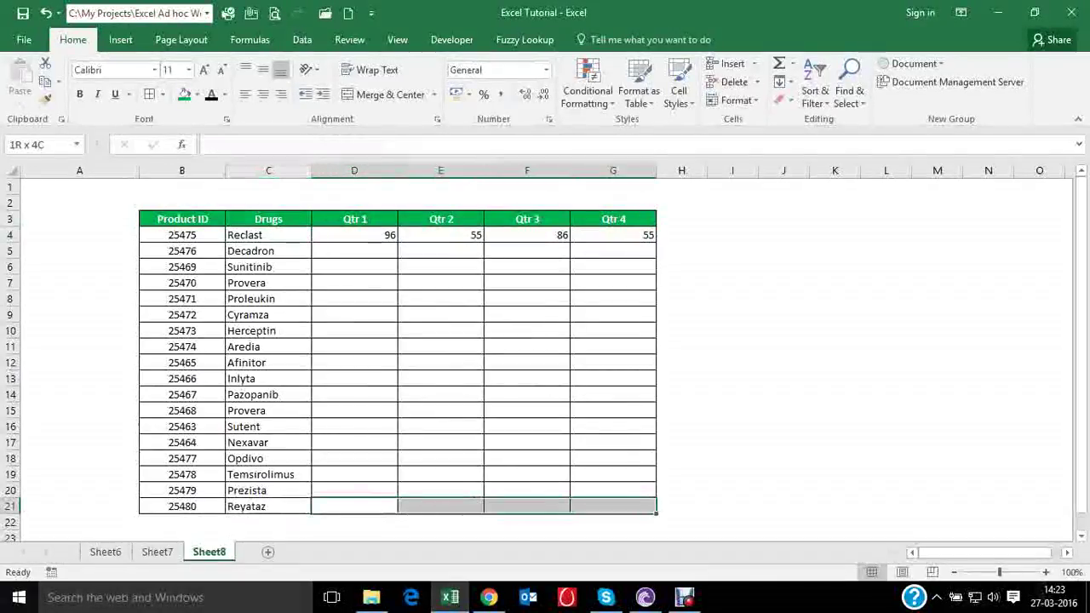
pyautogui.hotkey('ctrl', 'shift', 'Up')
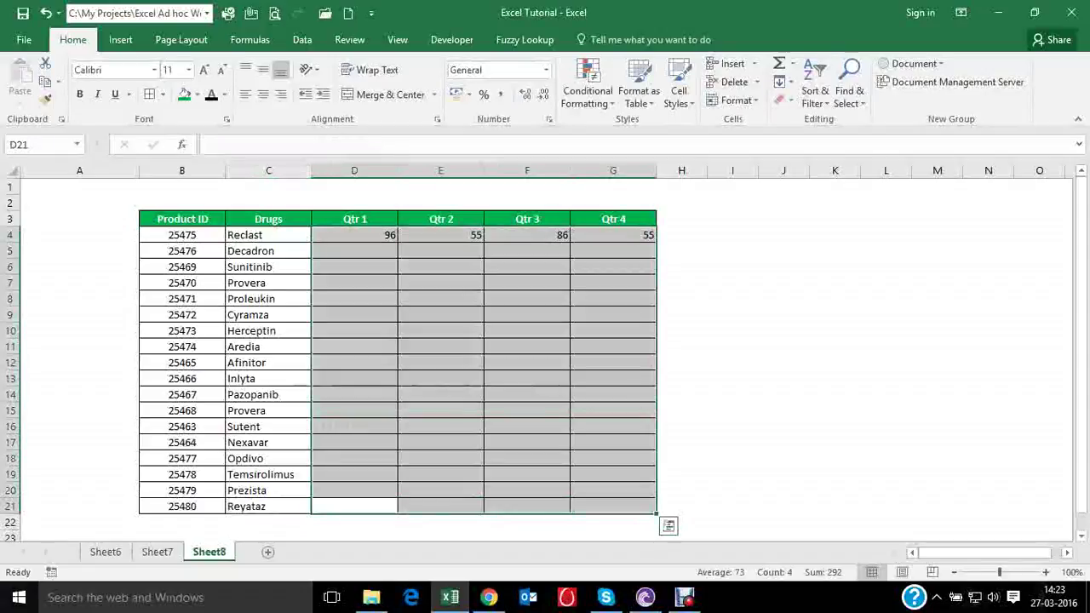
pyautogui.hotkey('ctrl', 'd')
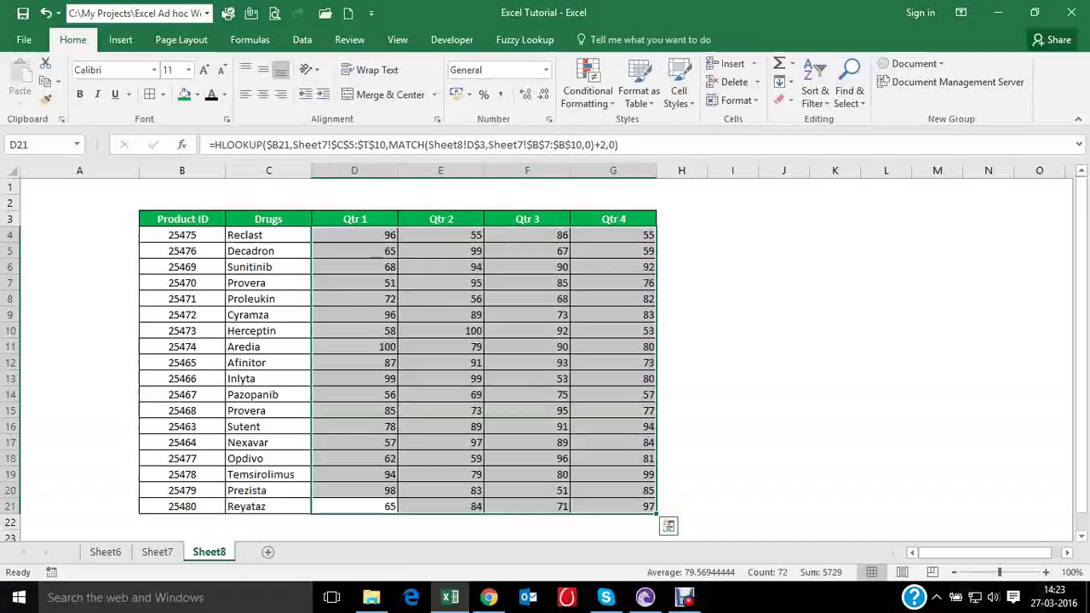
# - Review the lookup value in D4's formula and the table array range C5:T10 it references on Sheet7
pyautogui.click(398, 239)
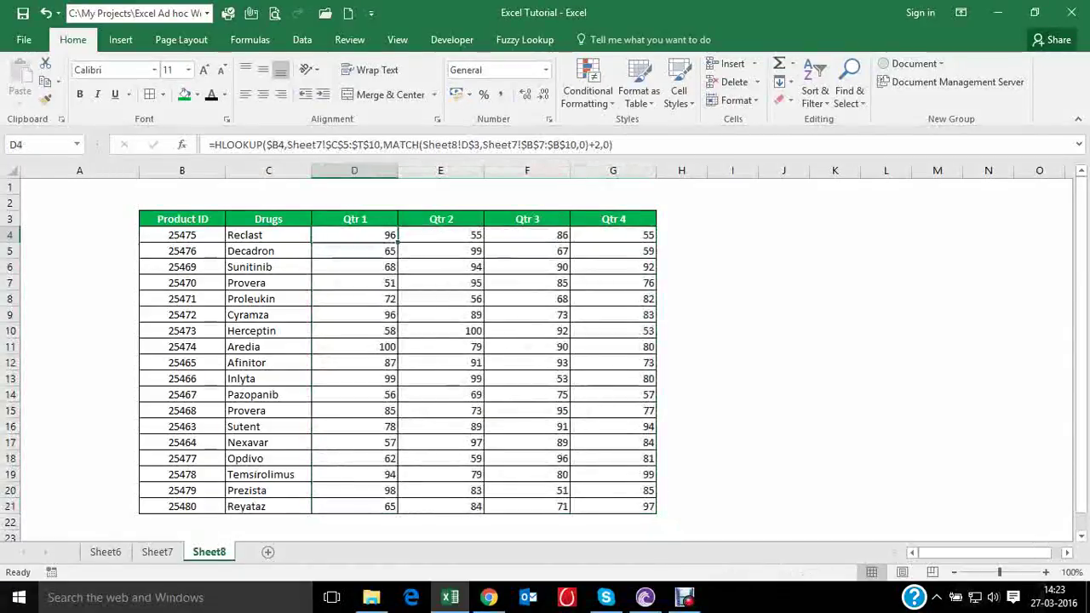
pyautogui.click(277, 144)
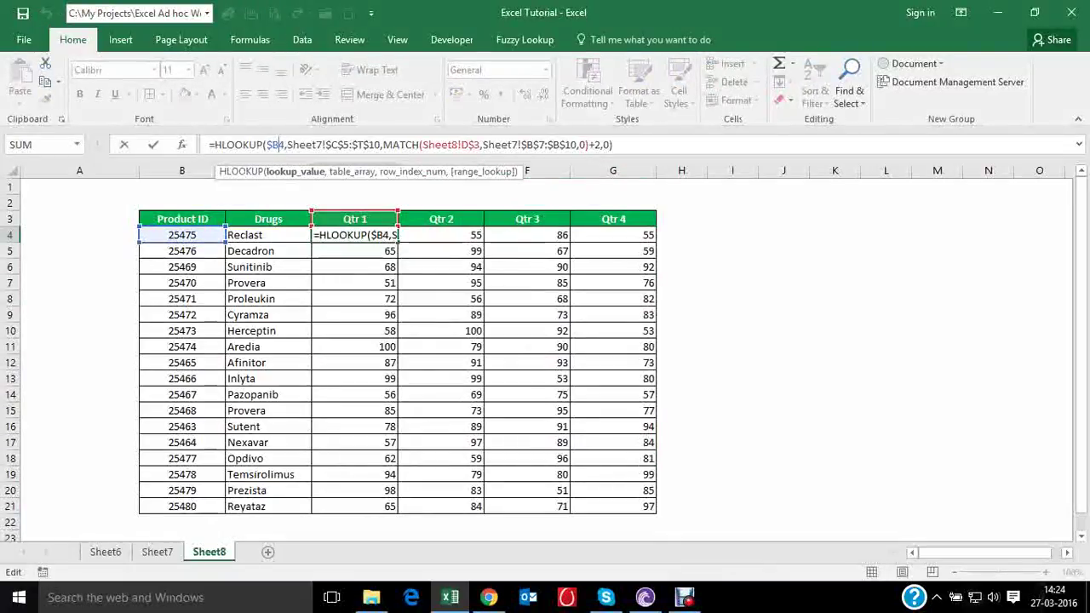
pyautogui.hotkey('ctrl', 'Return')
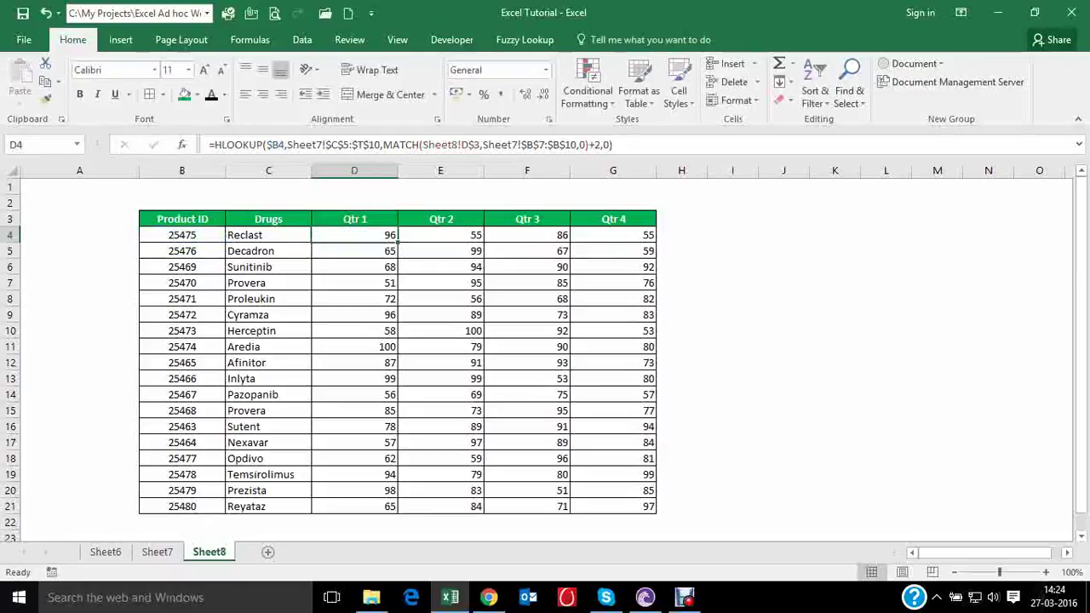
pyautogui.hotkey('ctrl', 'pageup')
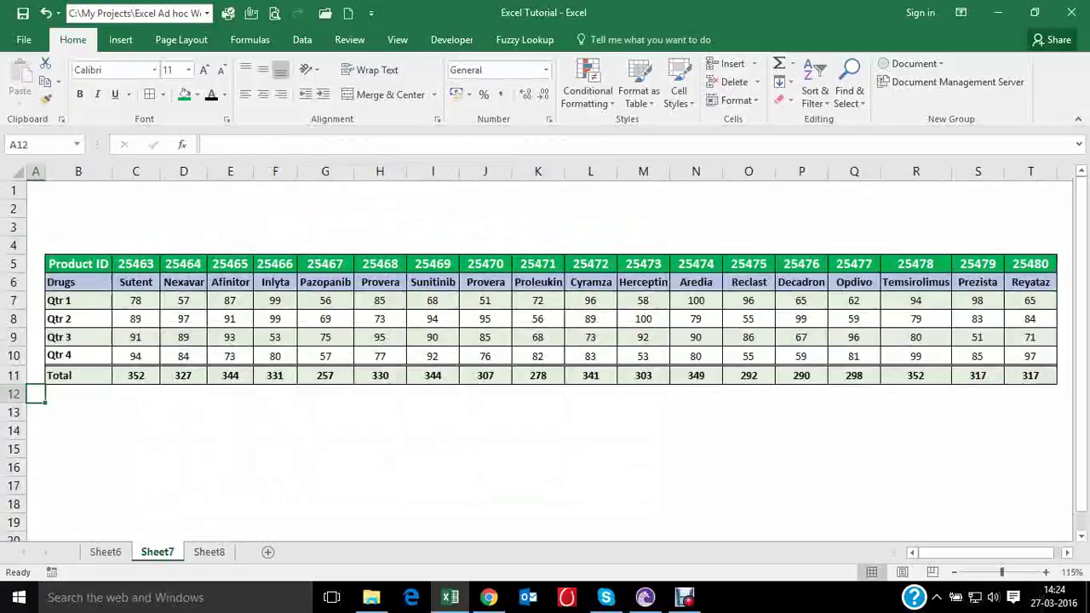
pyautogui.moveTo(135, 264); pyautogui.dragTo(1030, 356)
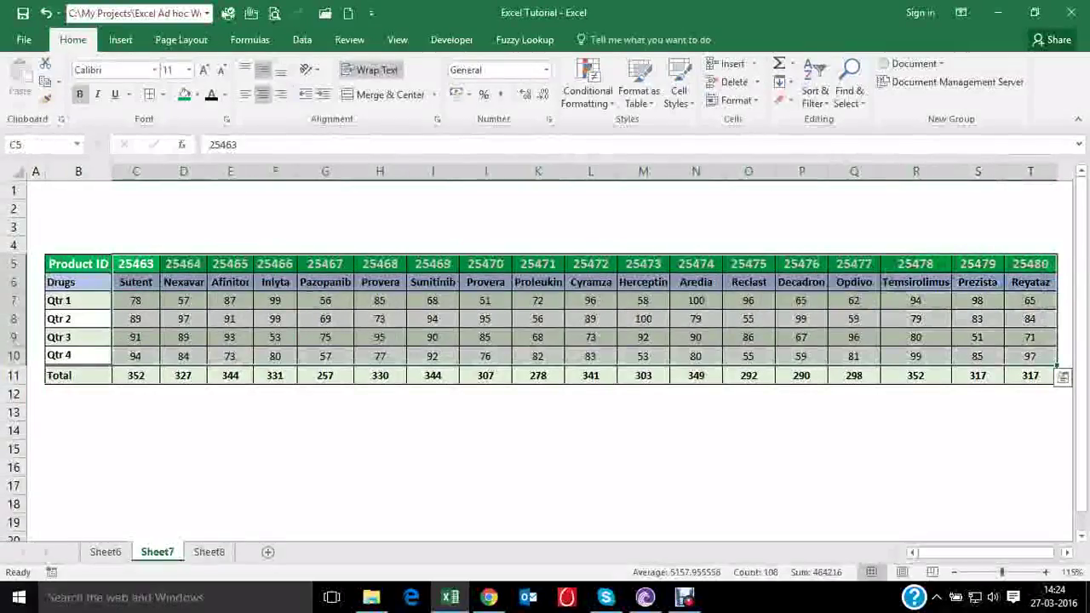
# - Review the MATCH arguments in D4's formula: the Qtr 1 header in Sheet8 D3 and the quarter labels in Sheet7 B7:B10
pyautogui.click(209, 552)
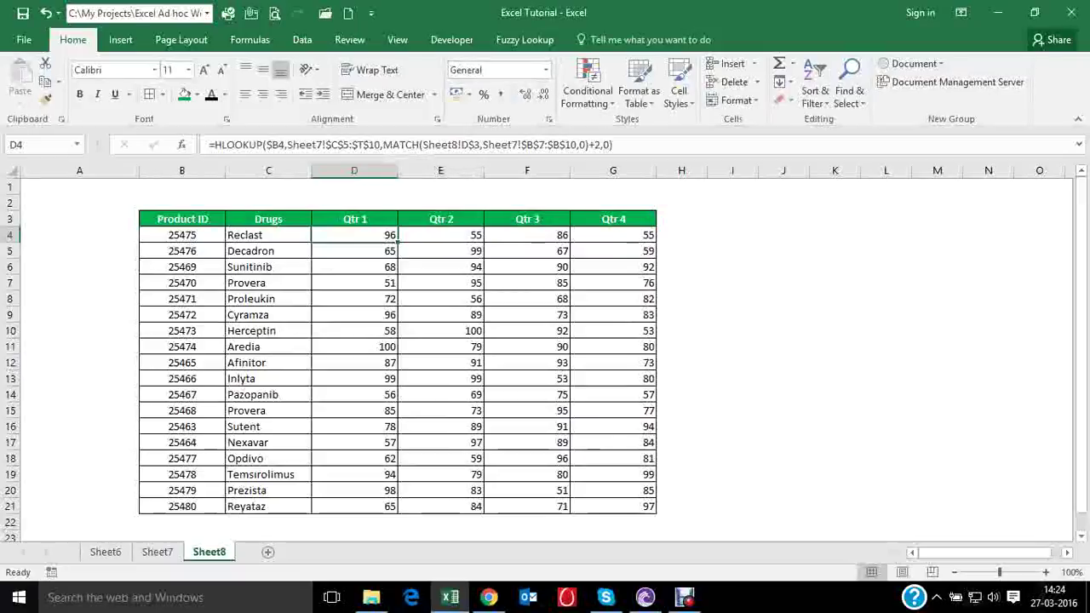
pyautogui.click(354, 219)
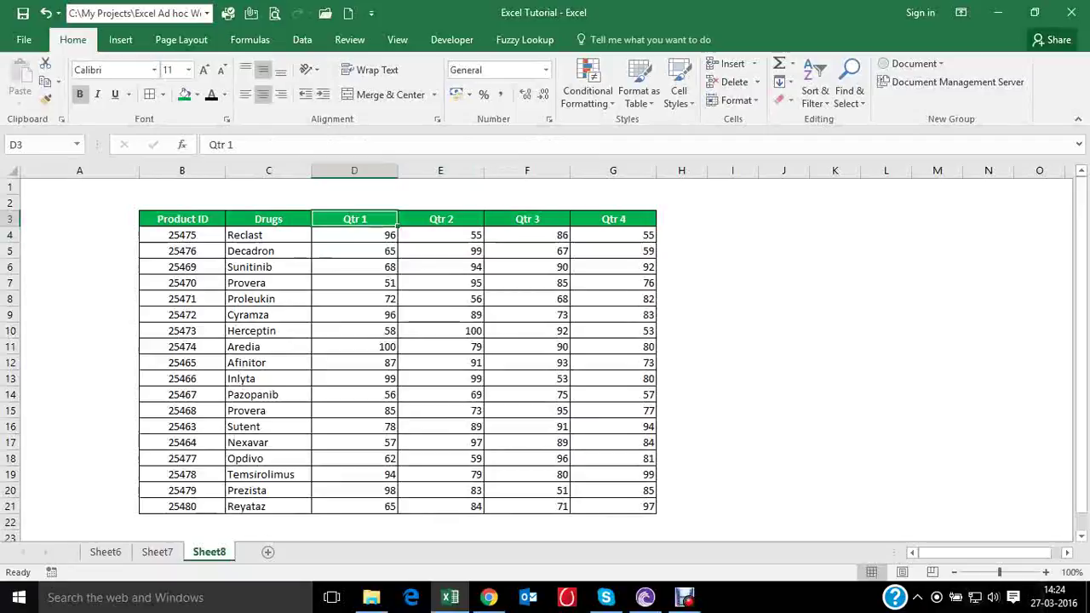
pyautogui.click(354, 235)
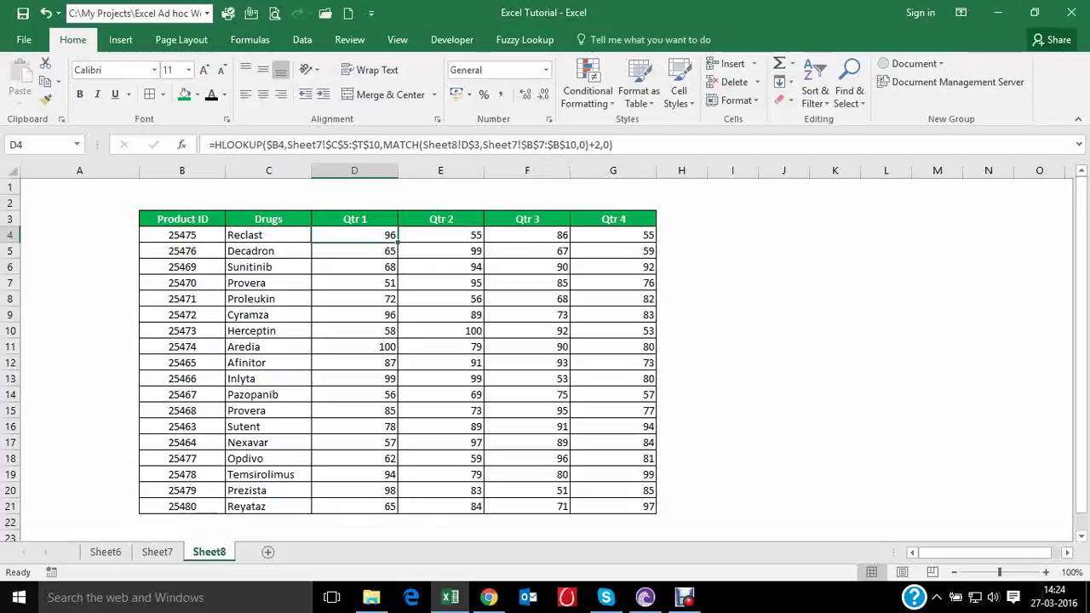
pyautogui.click(157, 551)
pyautogui.moveTo(79, 300); pyautogui.dragTo(79, 355)
pyautogui.click(209, 552)
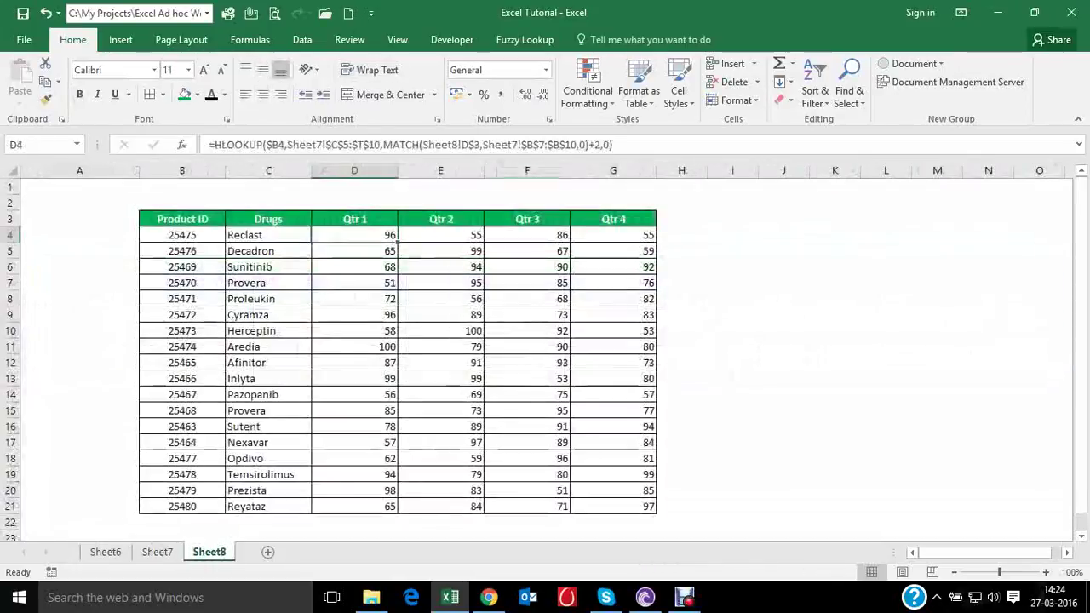
# - Evaluate only the MATCH part of D4's formula in place, and leave the cell without keeping the change
pyautogui.moveTo(589, 144); pyautogui.dragTo(393, 144)
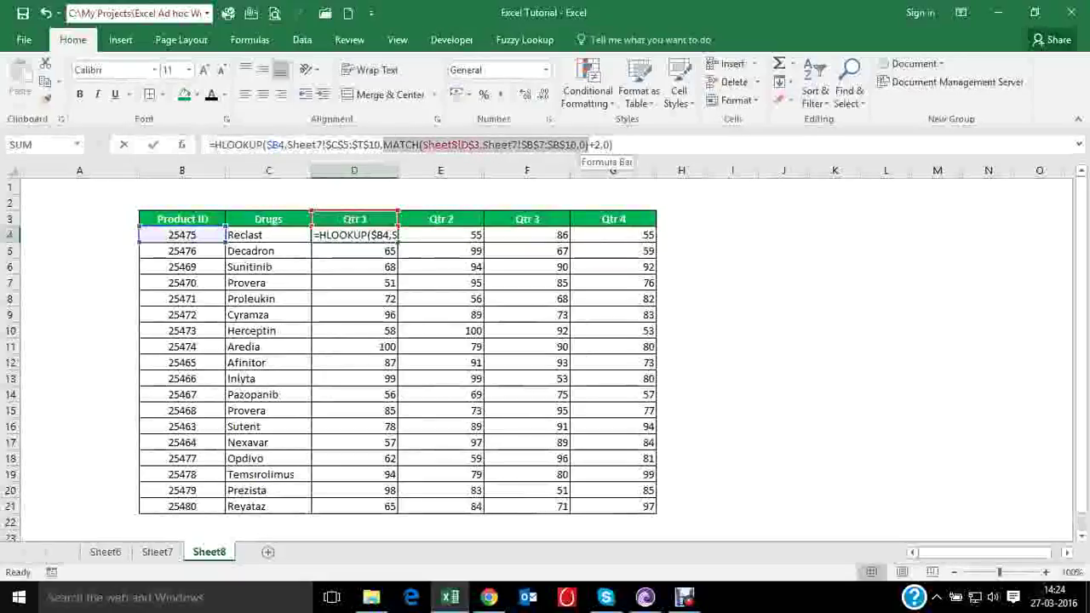
pyautogui.write('1')
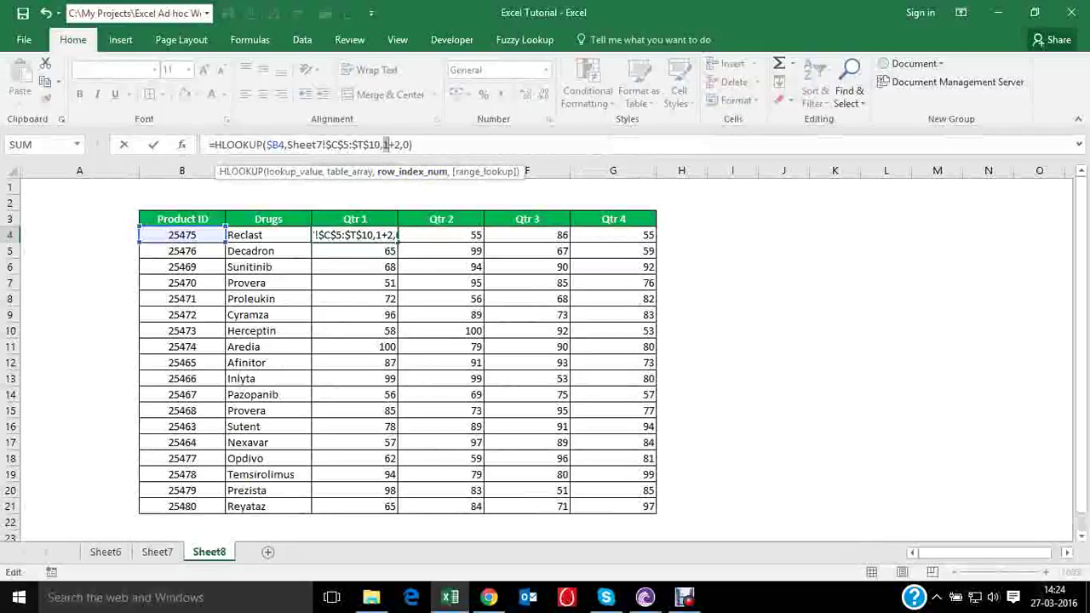
pyautogui.press('Escape')
# - Compare the Product ID row 5 with the Qtr 1 row 7 on Sheet7 to check the formula's +2 row offset, and return to Sheet8
pyautogui.click(157, 552)
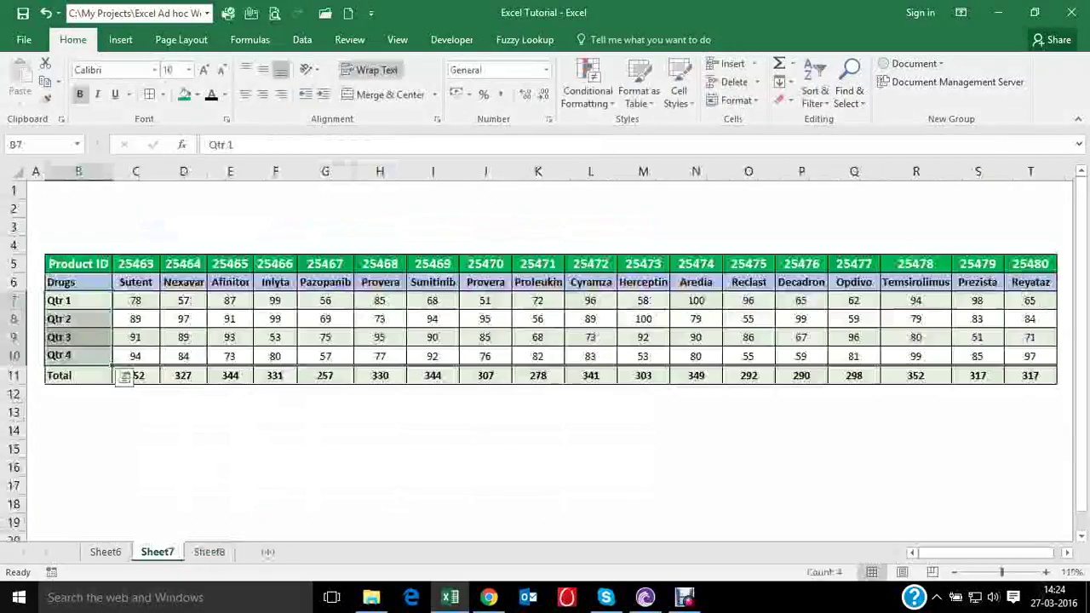
pyautogui.click(13, 264)
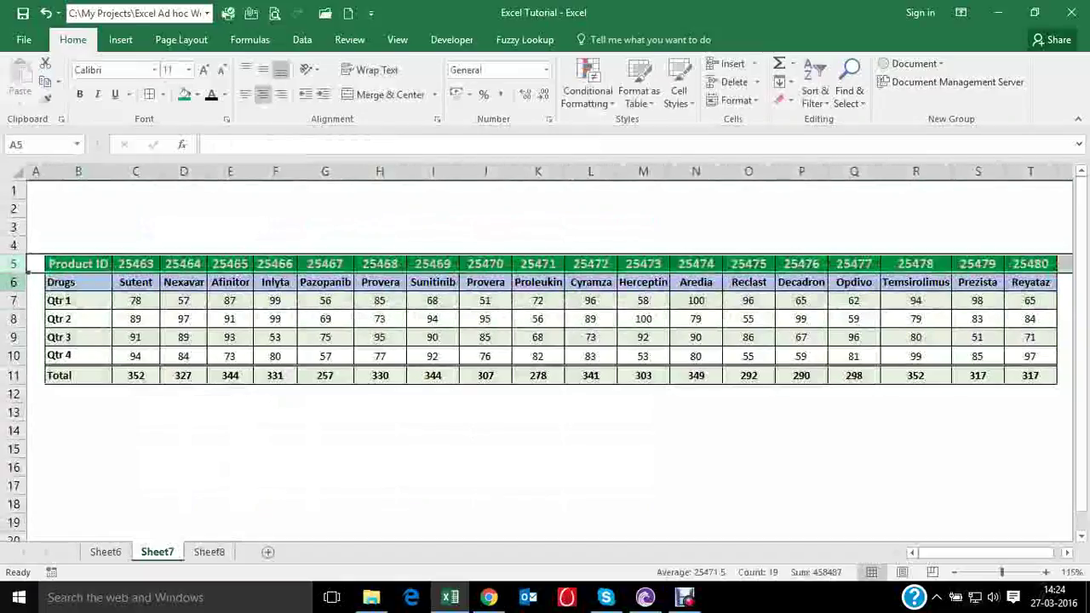
pyautogui.click(18, 300)
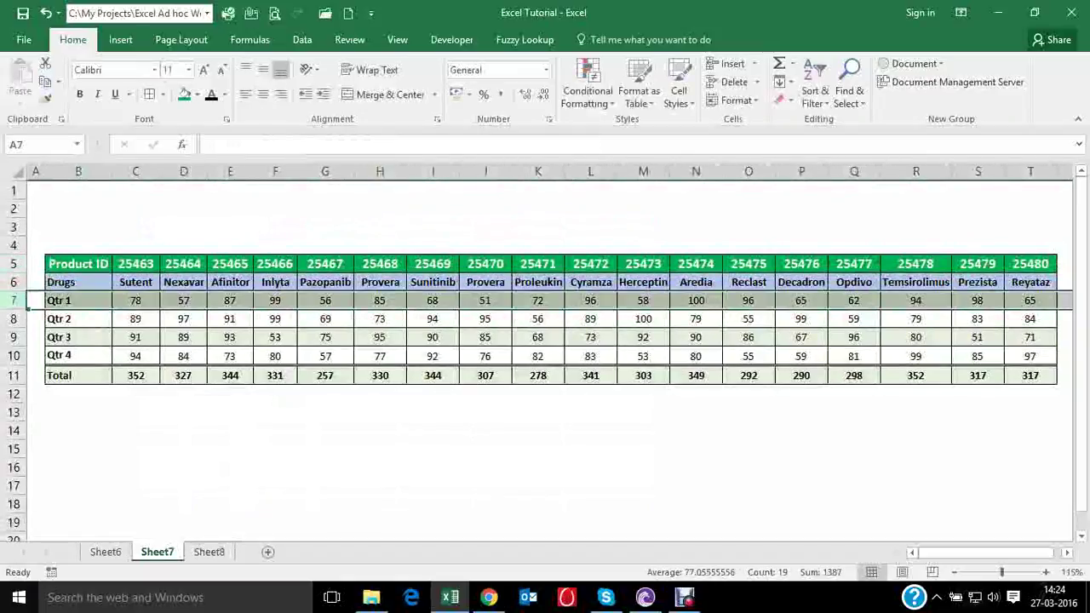
pyautogui.click(209, 552)
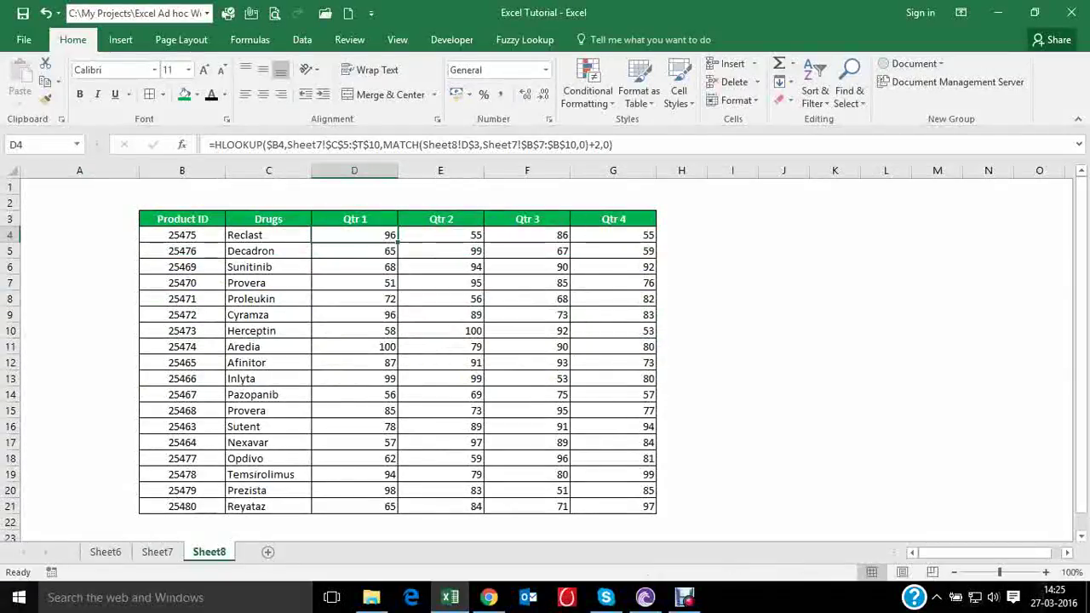
# - Trace product 25475 down its Sheet7 column to the Qtr 1 row, check it against Sheet8's D4, and finish on Sheet8 cell A1
pyautogui.hotkey('ctrl', 'pageup')
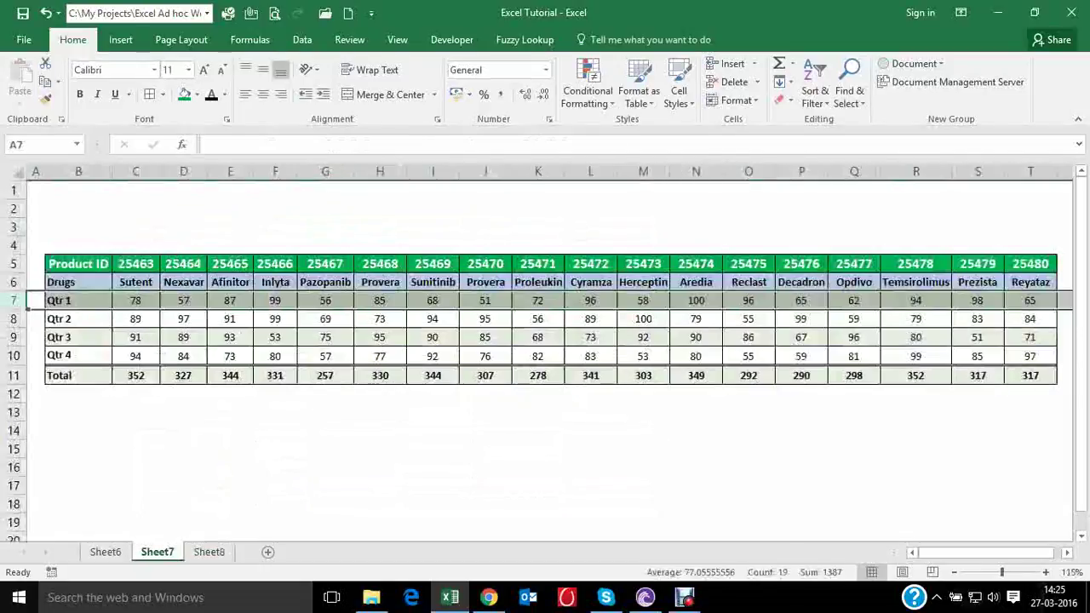
pyautogui.click(748, 227)
pyautogui.press('Down')
pyautogui.press('Down')
pyautogui.press('Down')
pyautogui.press('Down')
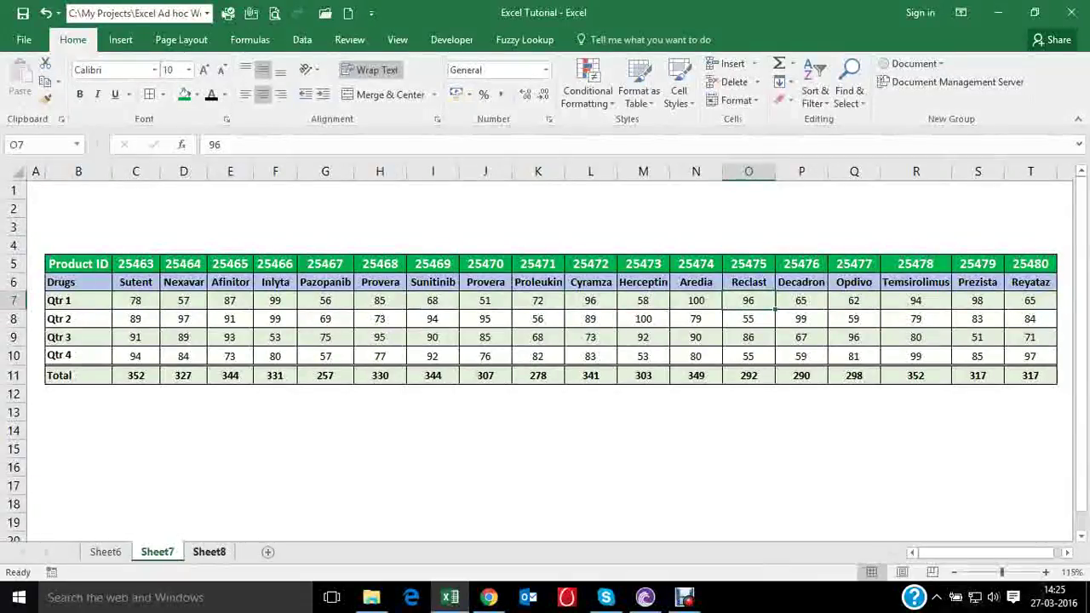
pyautogui.click(209, 552)
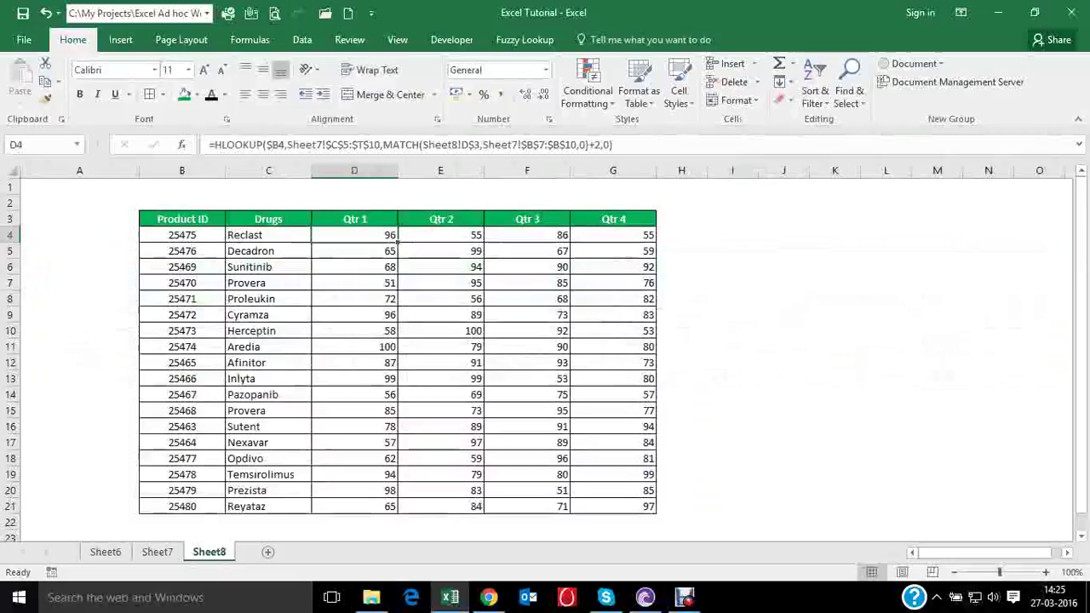
pyautogui.hotkey('ctrl', 'Home')
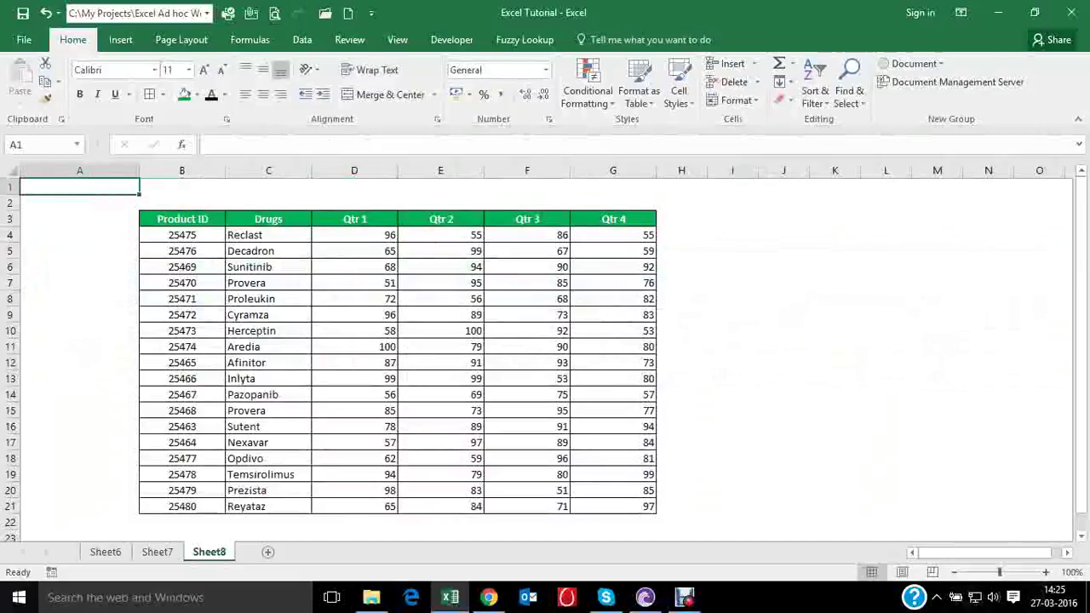